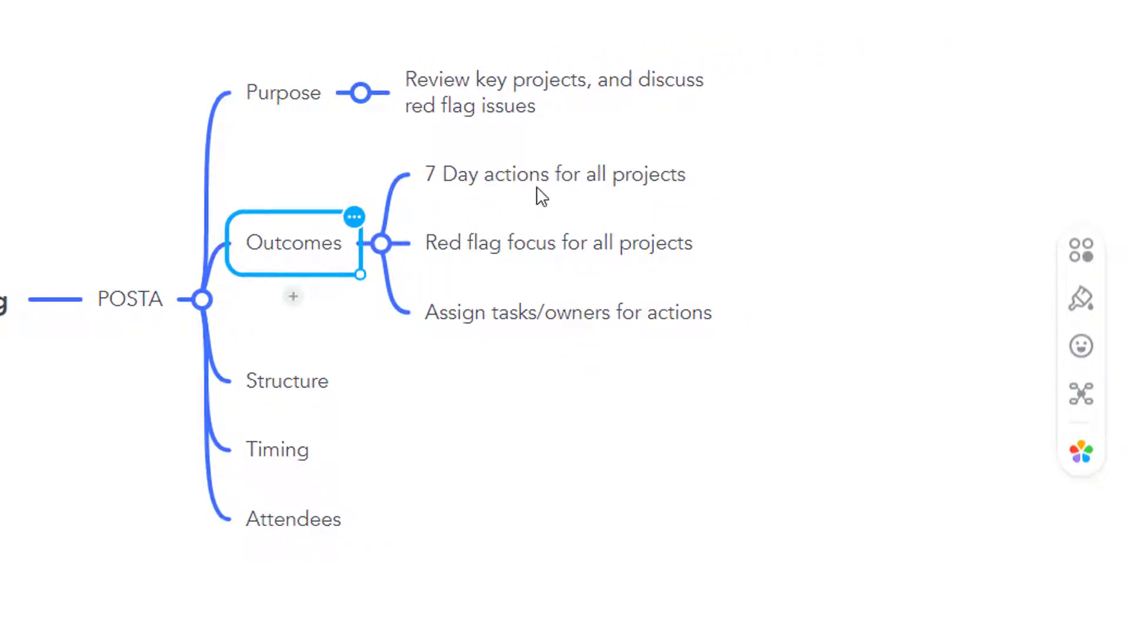
Check the Red flag focus for all projects and Assign tasks/owners for actions topics.
{"action": "left_click", "coordinate": [546, 247]}
{"action": "left_click", "coordinate": [654, 319]}
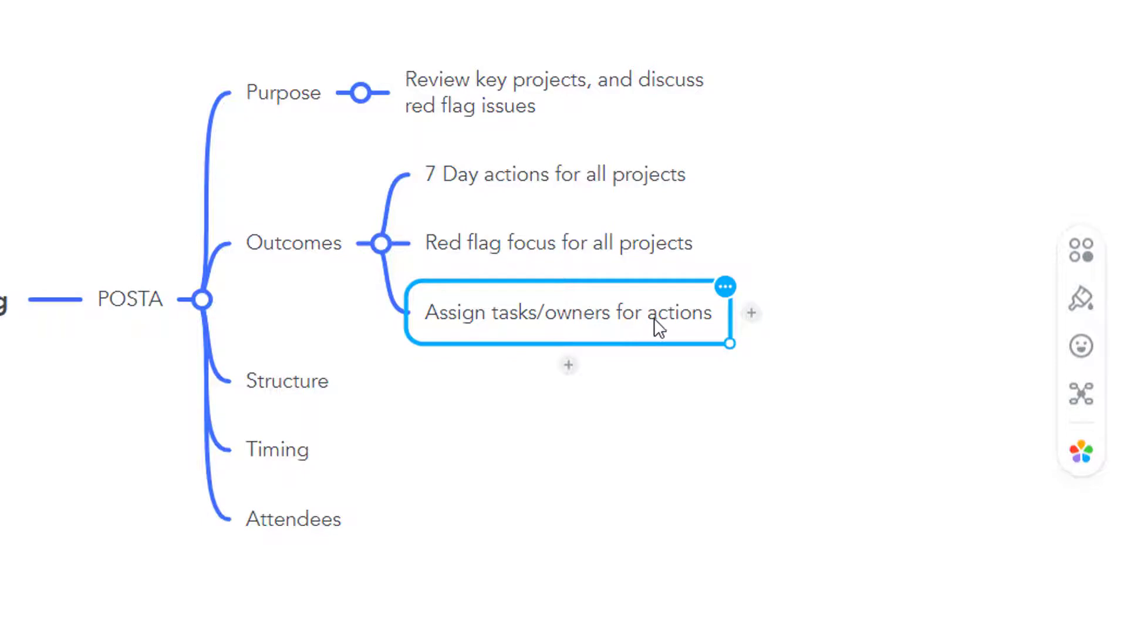
{"action": "left_click", "coordinate": [574, 249]}
Tag 7 Day actions, Red flag focus and Assign tasks/owners with number icons 1, 2 and 3.
{"action": "left_click", "coordinate": [582, 169]}
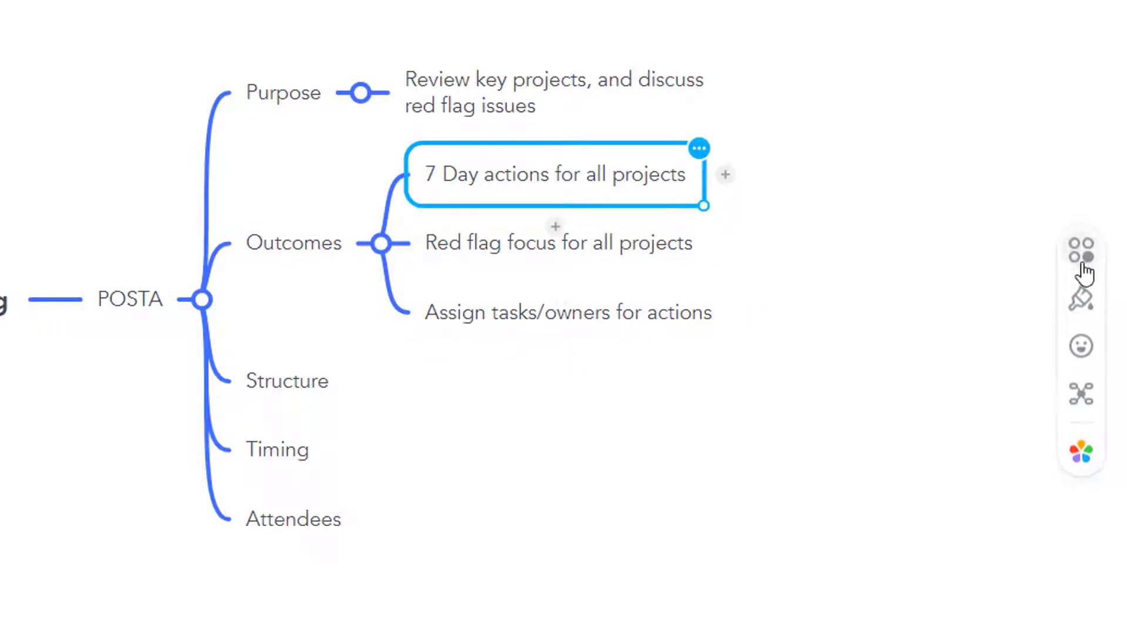
{"action": "left_click", "coordinate": [1081, 351]}
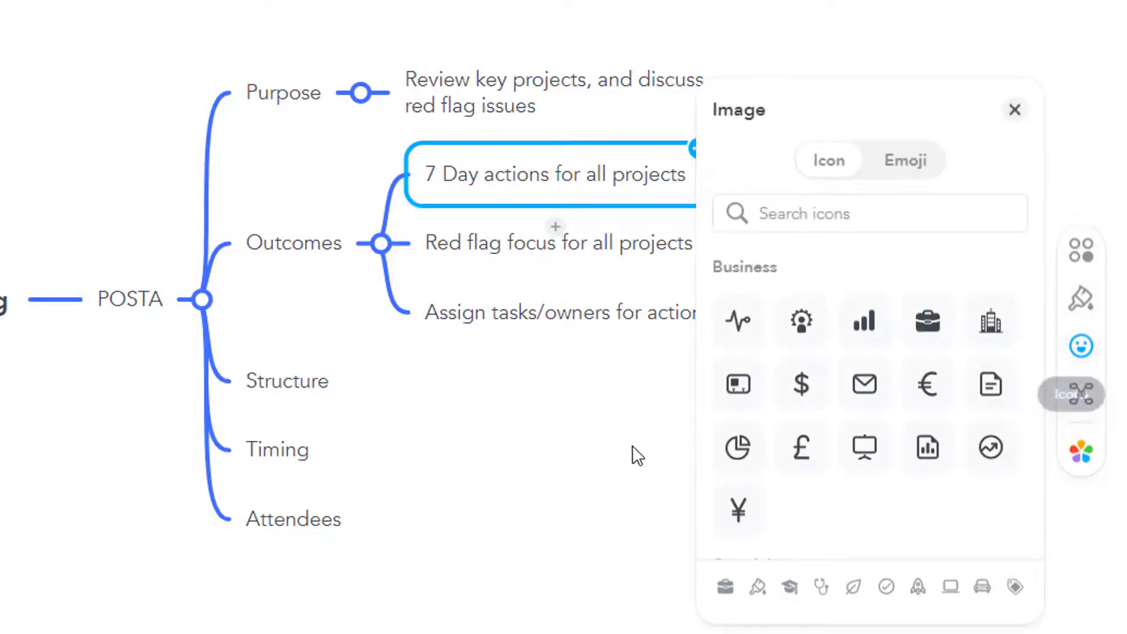
{"action": "left_click_drag", "start_coordinate": [636, 456], "coordinate": [498, 515]}
{"action": "scroll", "coordinate": [838, 377], "scroll_direction": "down", "scroll_amount": 5}
{"action": "scroll", "coordinate": [834, 368], "scroll_direction": "down", "scroll_amount": 10}
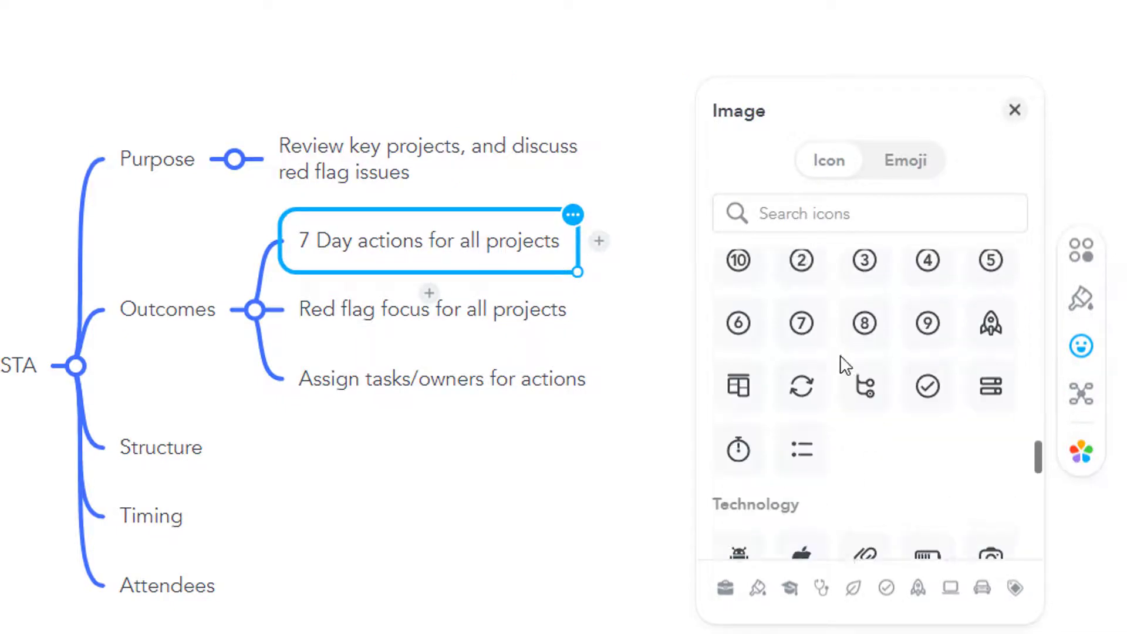
{"action": "scroll", "coordinate": [845, 365], "scroll_direction": "up", "scroll_amount": 2}
{"action": "left_click", "coordinate": [992, 307]}
{"action": "left_click", "coordinate": [401, 317]}
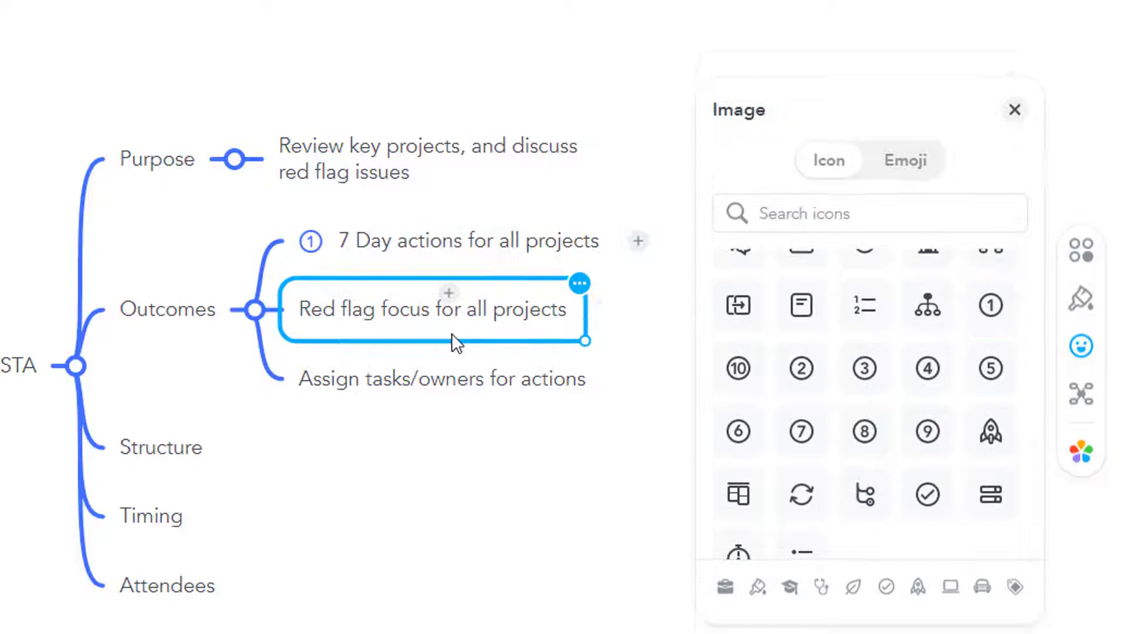
{"action": "left_click", "coordinate": [800, 369]}
{"action": "left_click", "coordinate": [559, 385]}
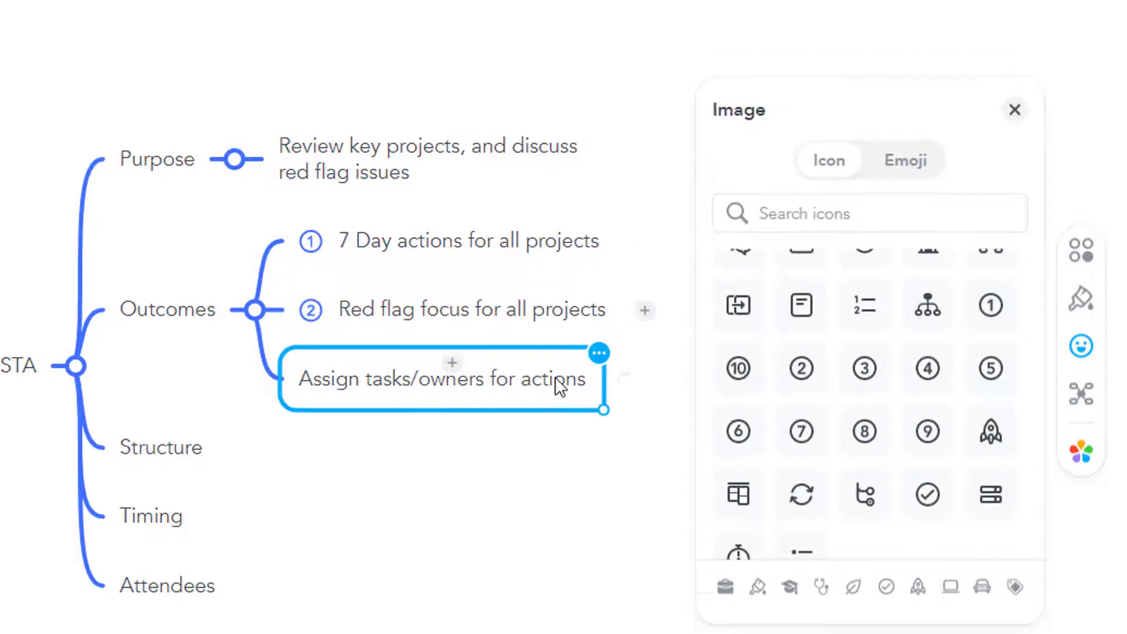
{"action": "left_click", "coordinate": [861, 380]}
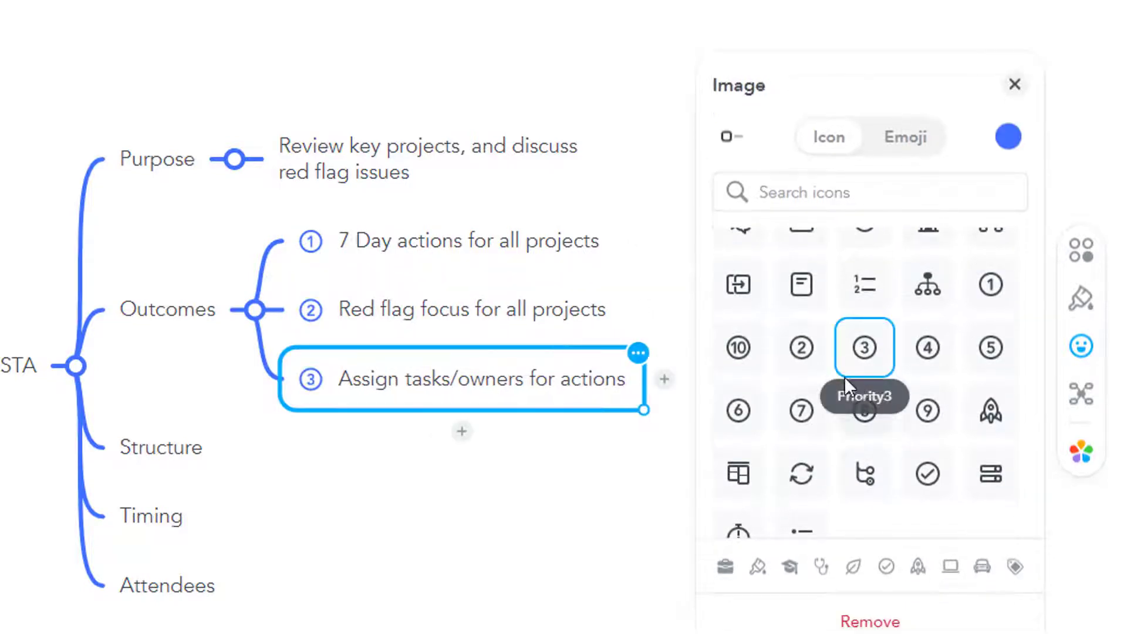
{"action": "key", "text": "Left"}
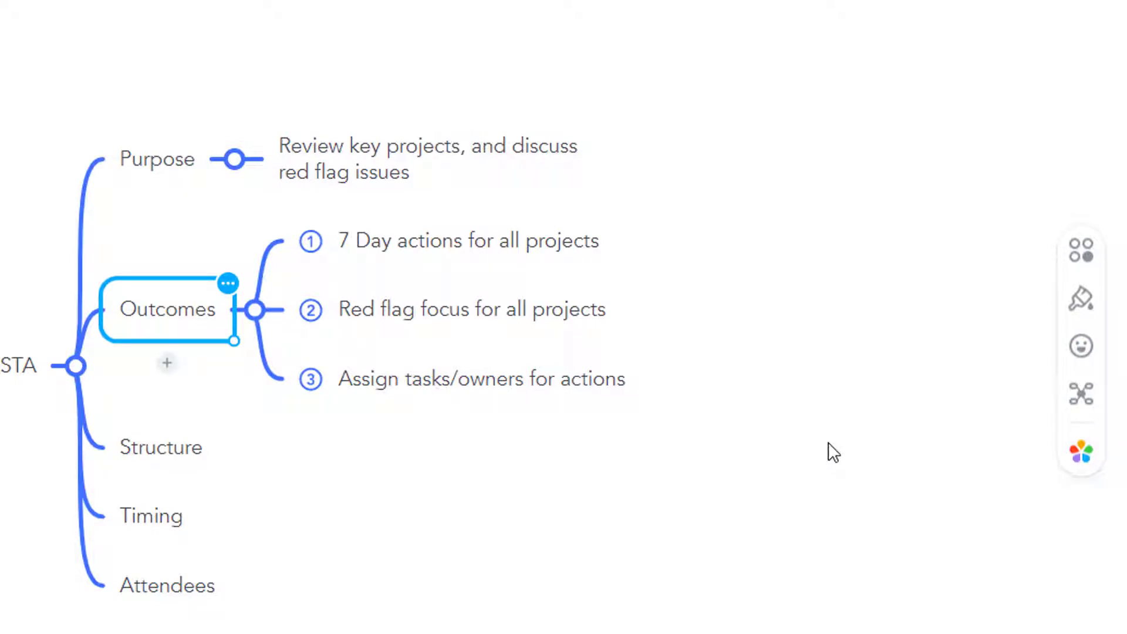
Add Project A, Project B and Project C as children of Structure.
{"action": "left_click", "coordinate": [125, 455]}
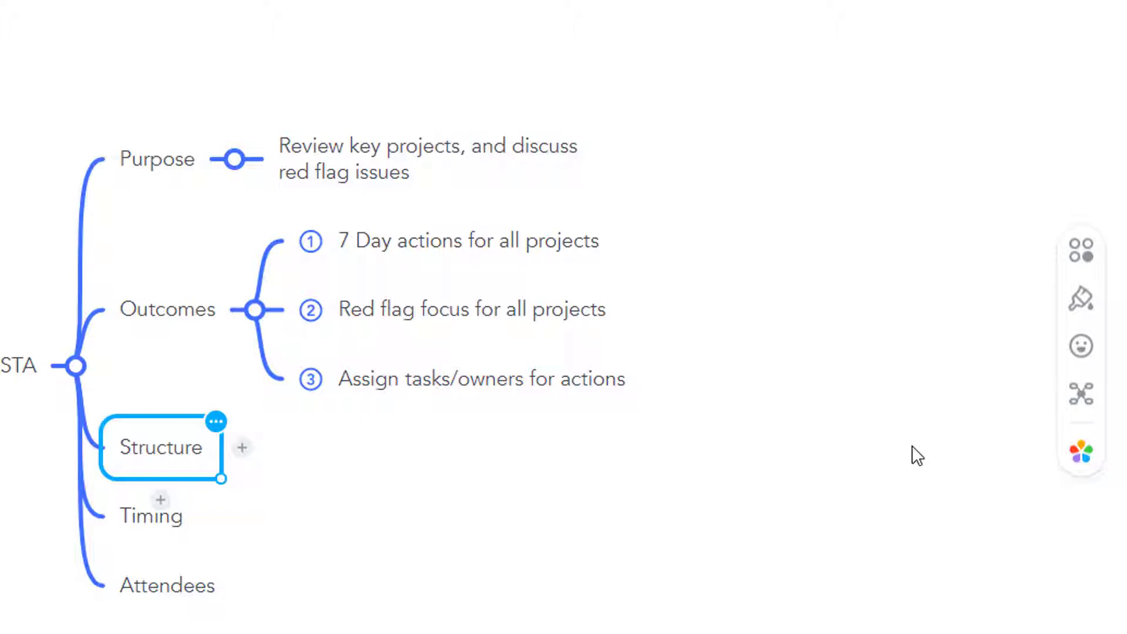
{"action": "key", "text": "Tab"}
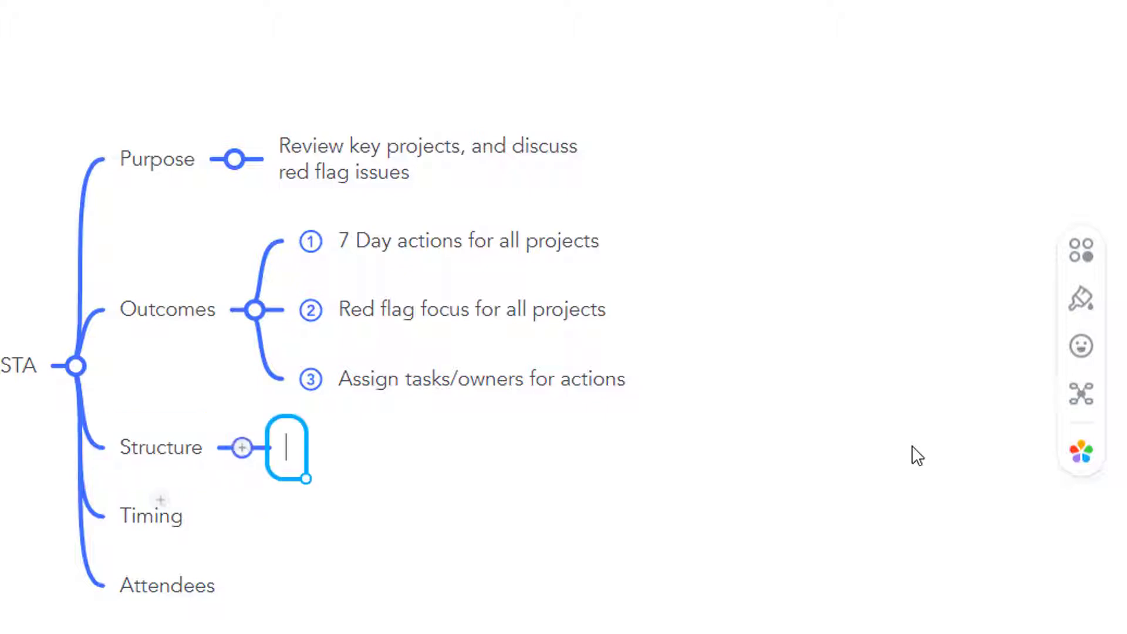
{"action": "type", "text": "Pro"}
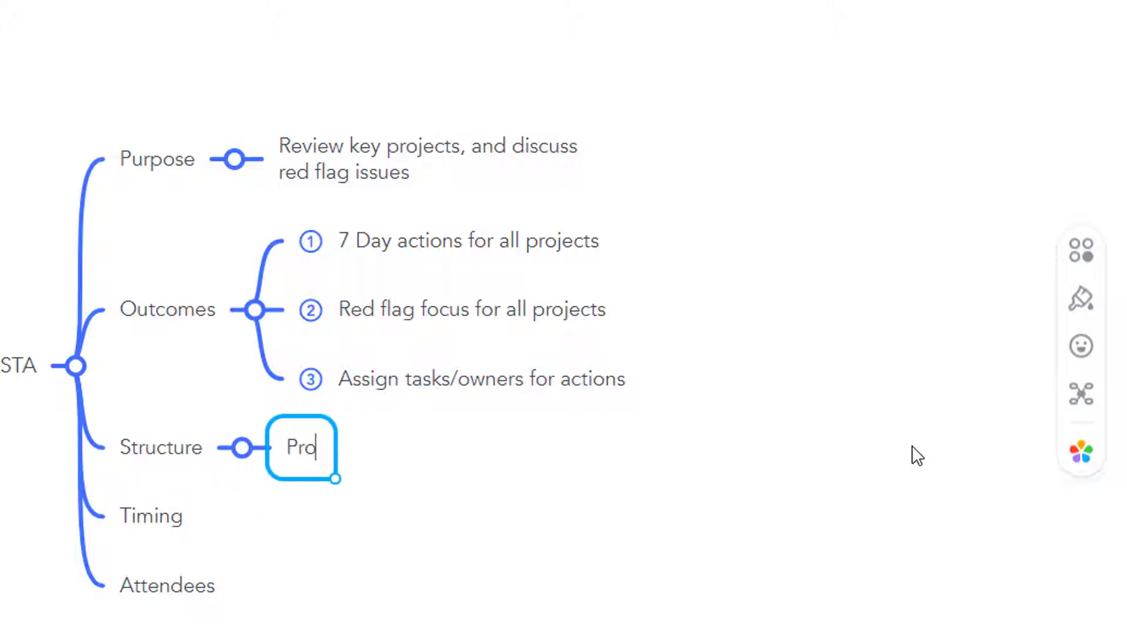
{"action": "type", "text": "ject A"}
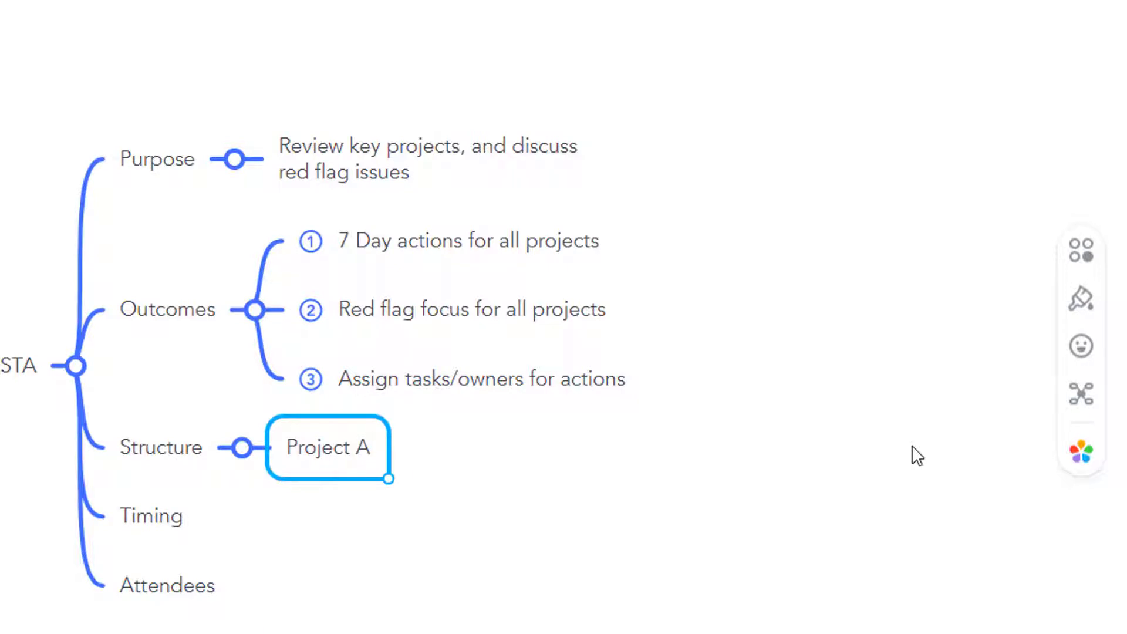
{"action": "key", "text": "Return"}
{"action": "key", "text": "Return"}
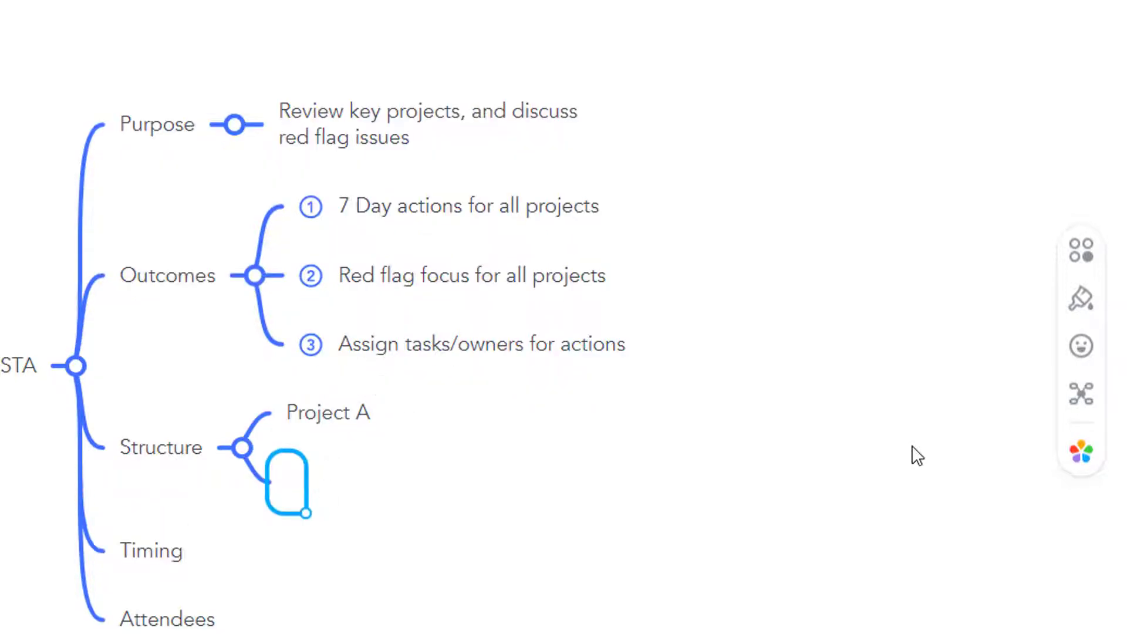
{"action": "type", "text": "Project B"}
{"action": "key", "text": "Return"}
{"action": "key", "text": "Return"}
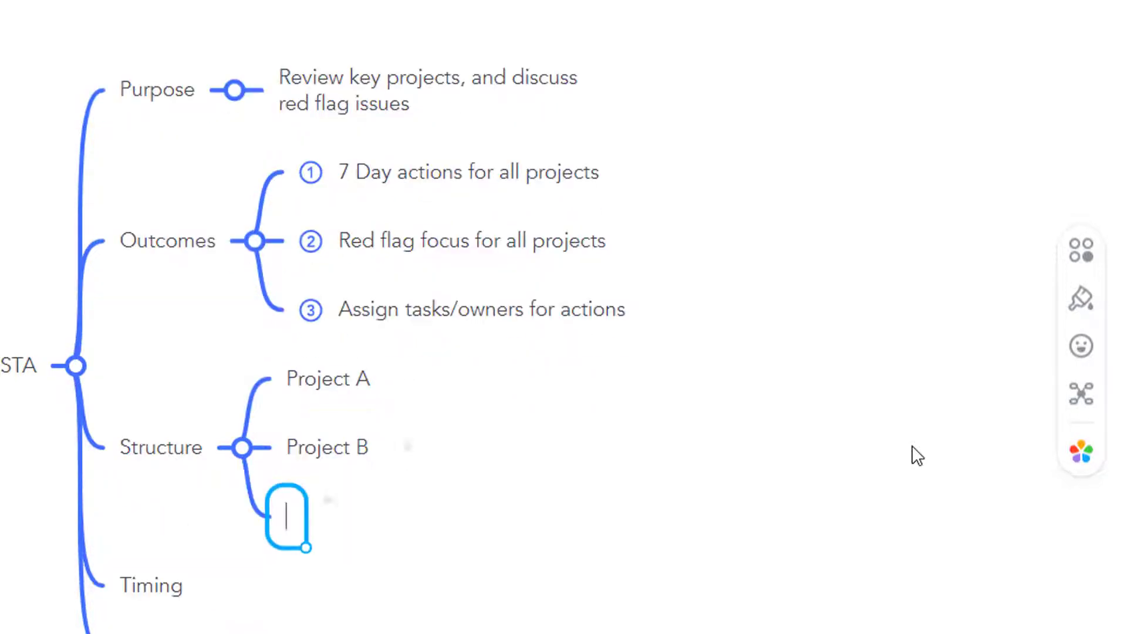
{"action": "type", "text": "Project"}
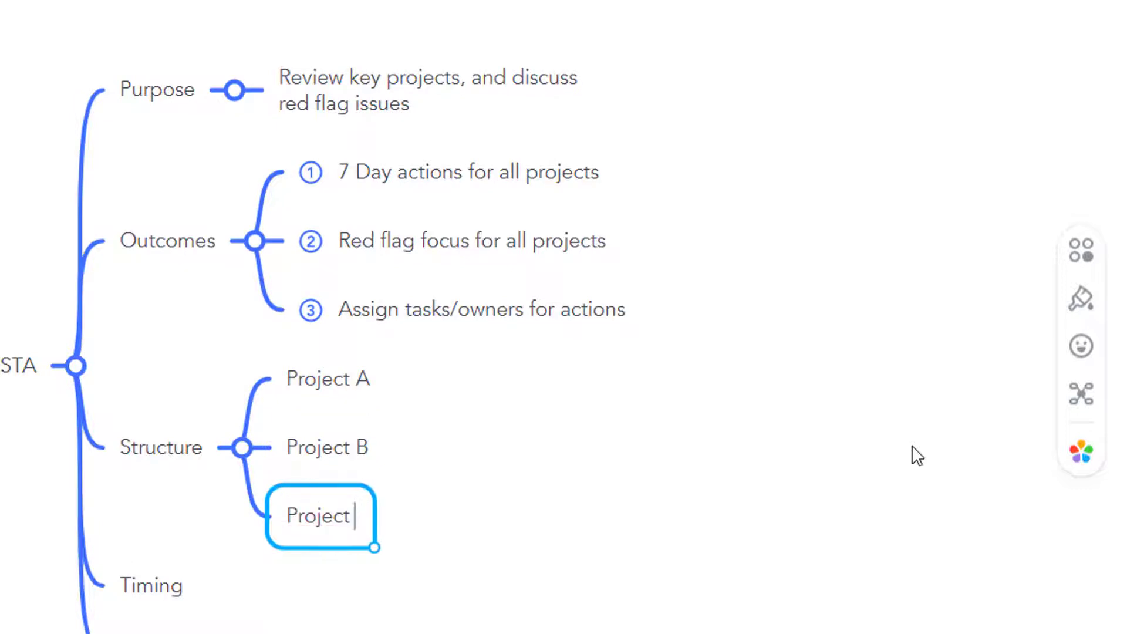
{"action": "type", "text": " C"}
{"action": "key", "text": "Return"}
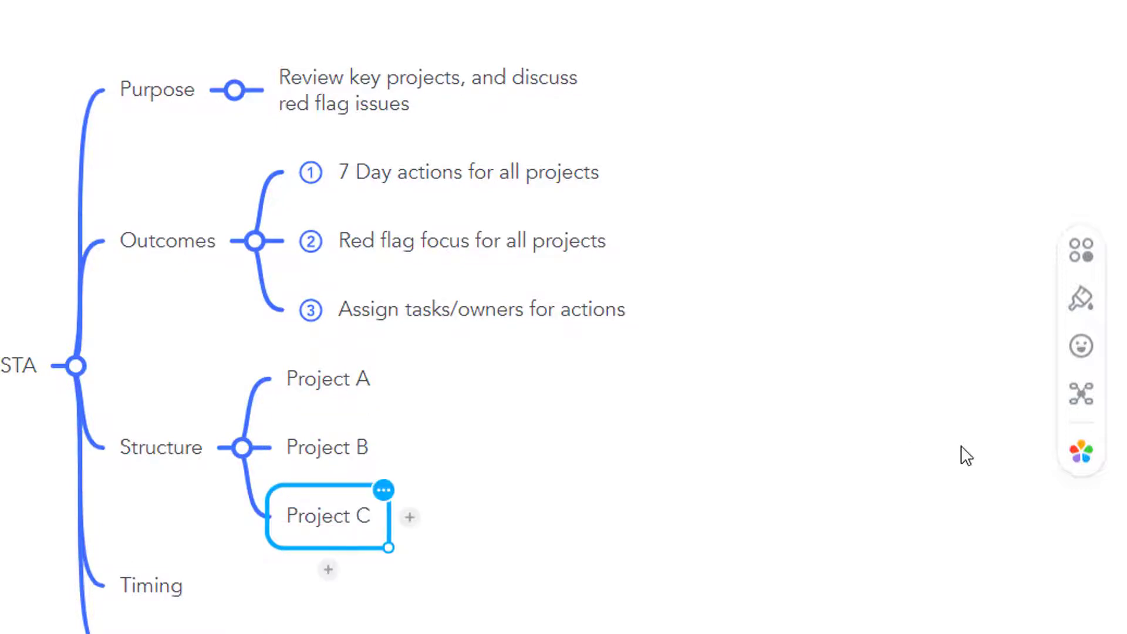
Give Project A the sub-topics Briefing, Red Flags and Solutions/Actions.
{"action": "left_click", "coordinate": [319, 378]}
{"action": "key", "text": "Tab"}
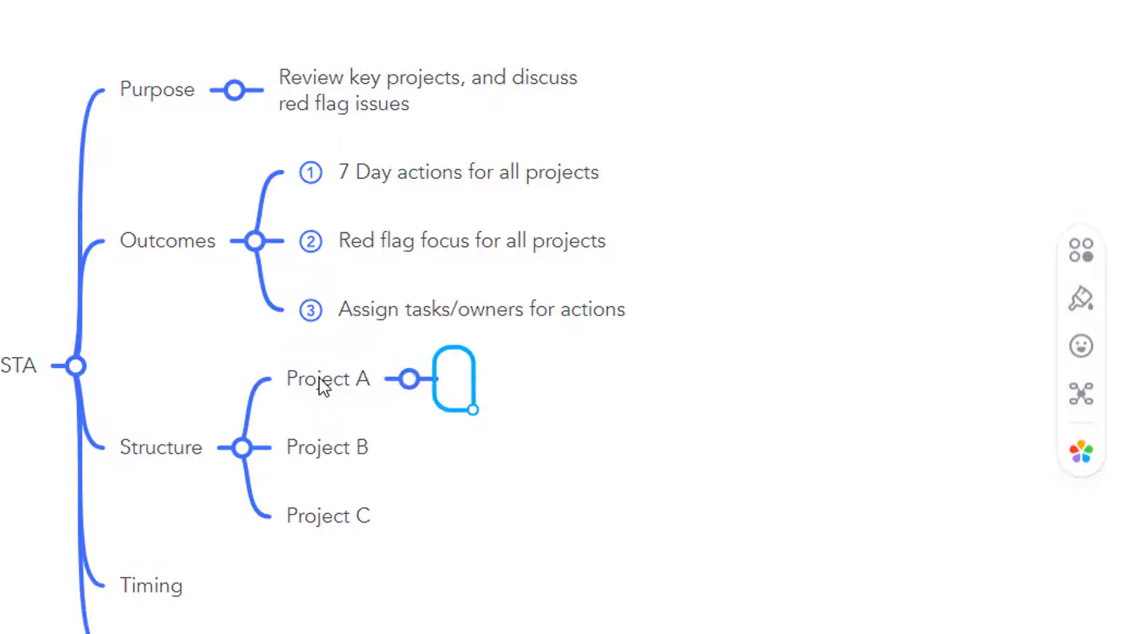
{"action": "type", "text": "Brief"}
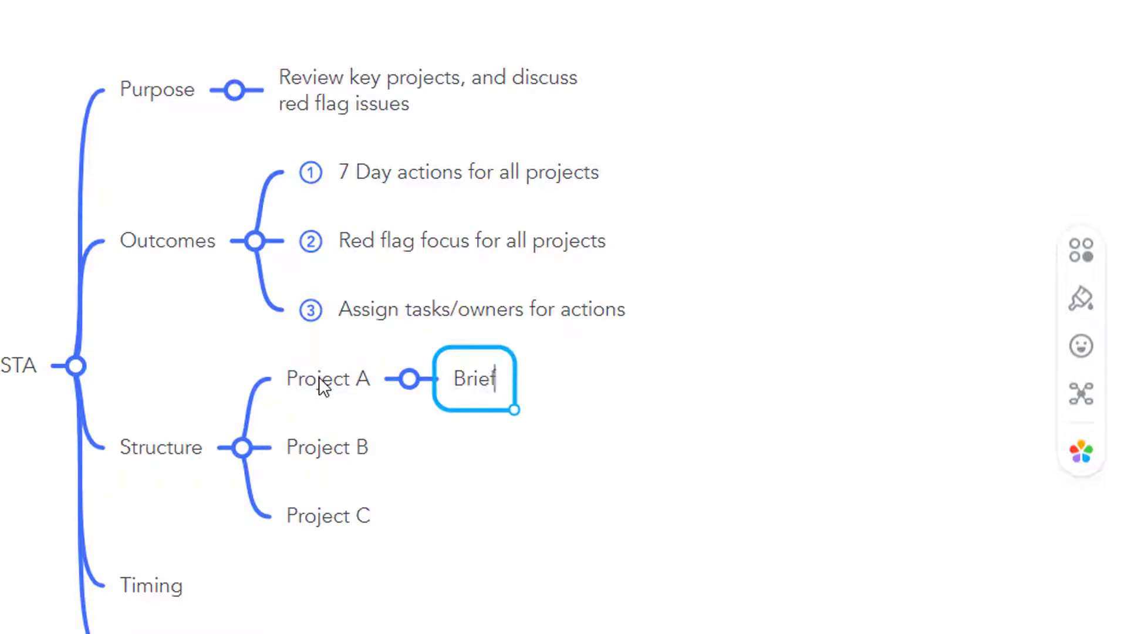
{"action": "type", "text": "ing"}
{"action": "key", "text": "Return"}
{"action": "type", "text": "R"}
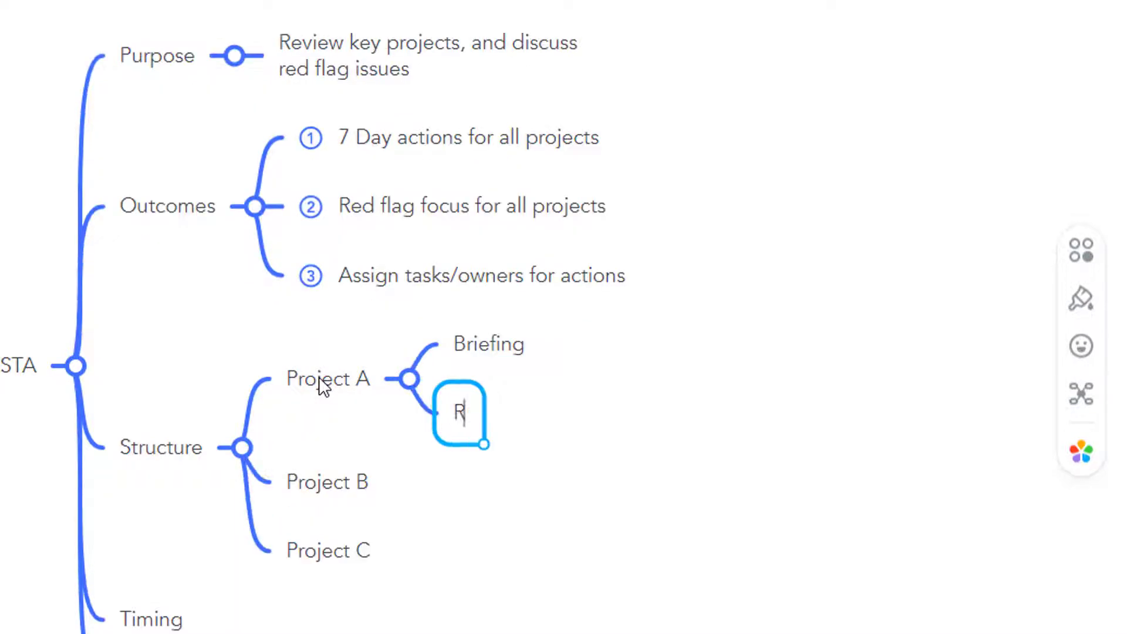
{"action": "type", "text": "ed Fla"}
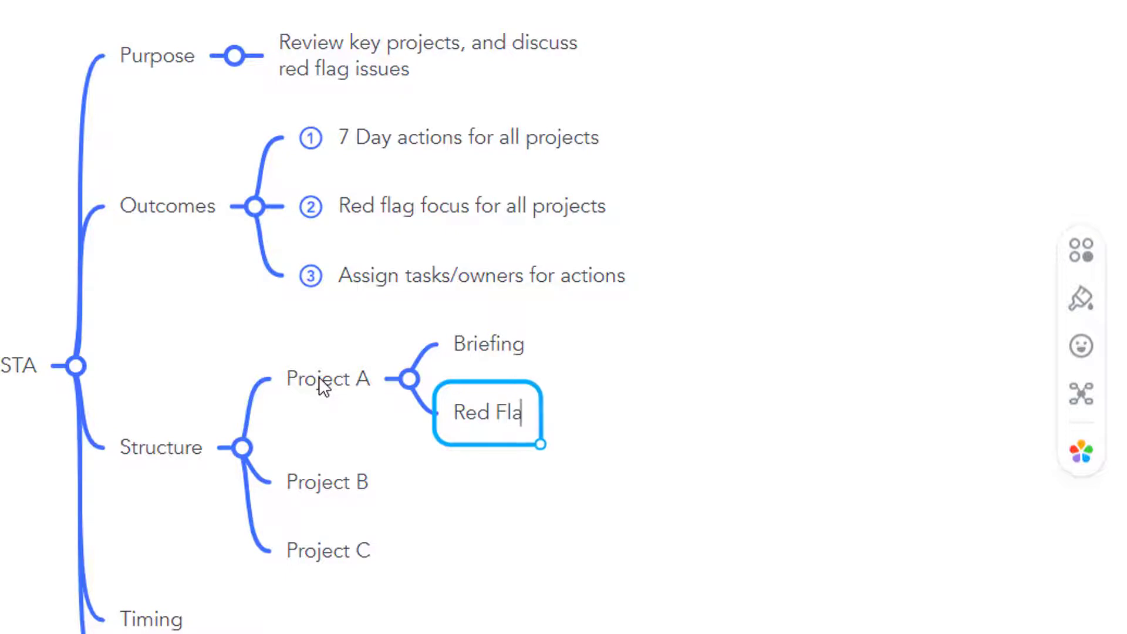
{"action": "type", "text": "gs"}
{"action": "key", "text": "Return"}
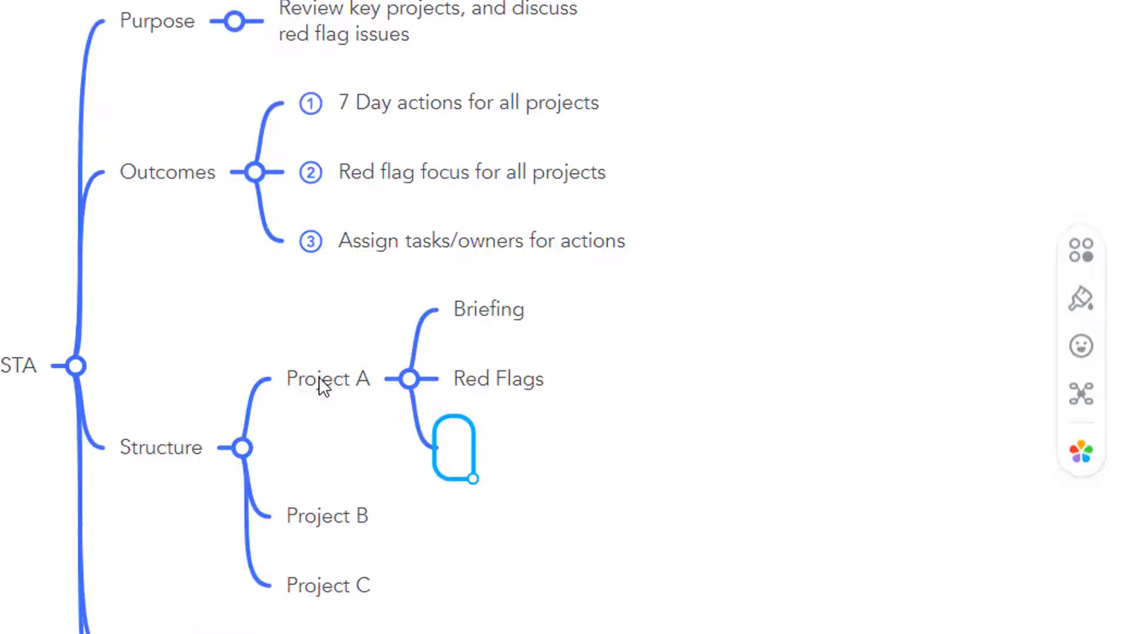
{"action": "type", "text": "Solutions/A"}
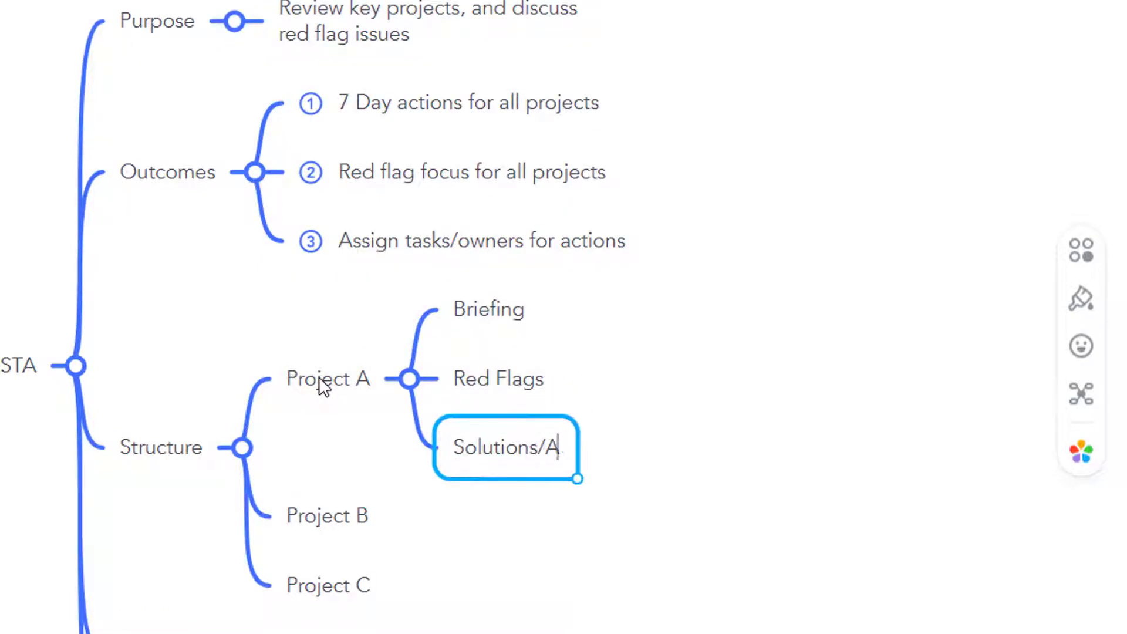
{"action": "type", "text": "ctions"}
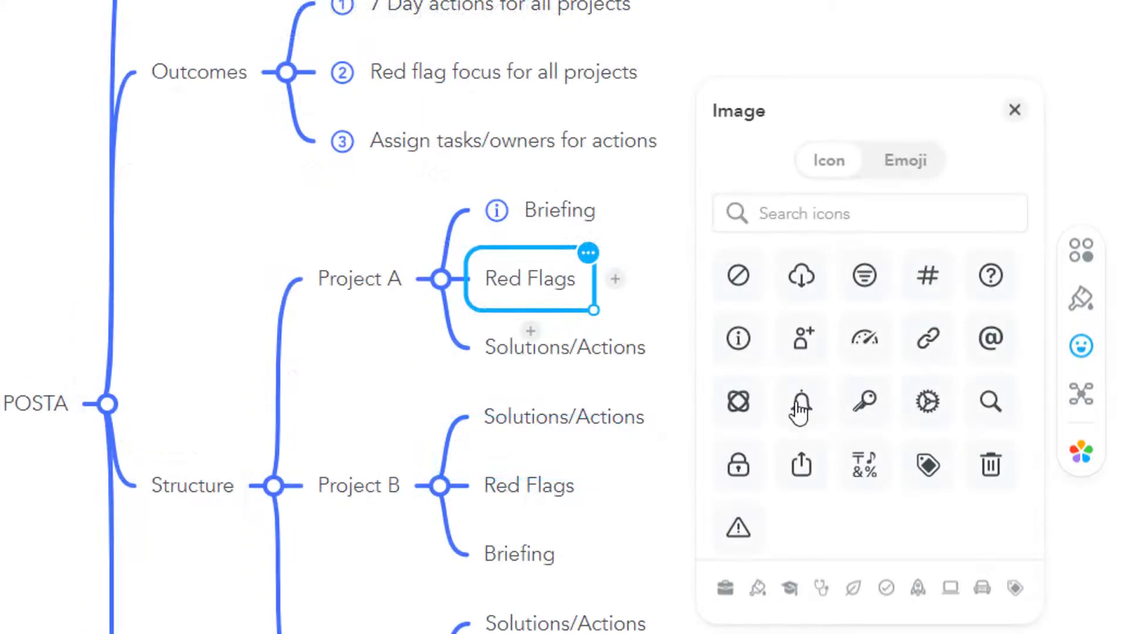
Mark Red Flags with a red warning triangle and Solutions/Actions with a gear icon.
{"action": "left_click", "coordinate": [741, 526]}
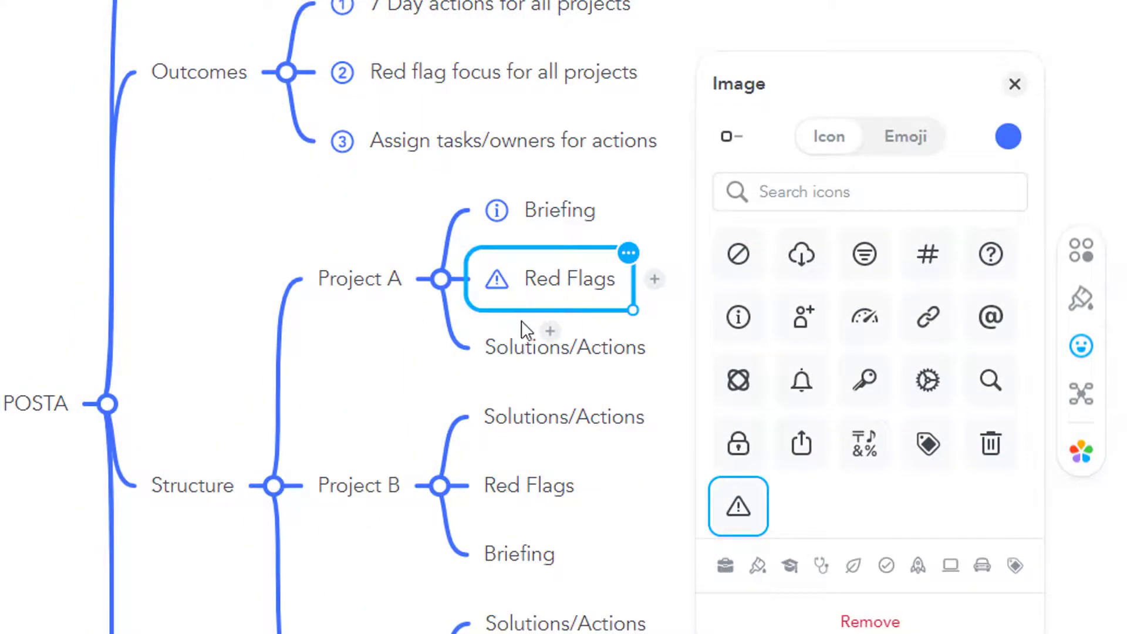
{"action": "left_click", "coordinate": [526, 352]}
{"action": "left_click", "coordinate": [928, 380]}
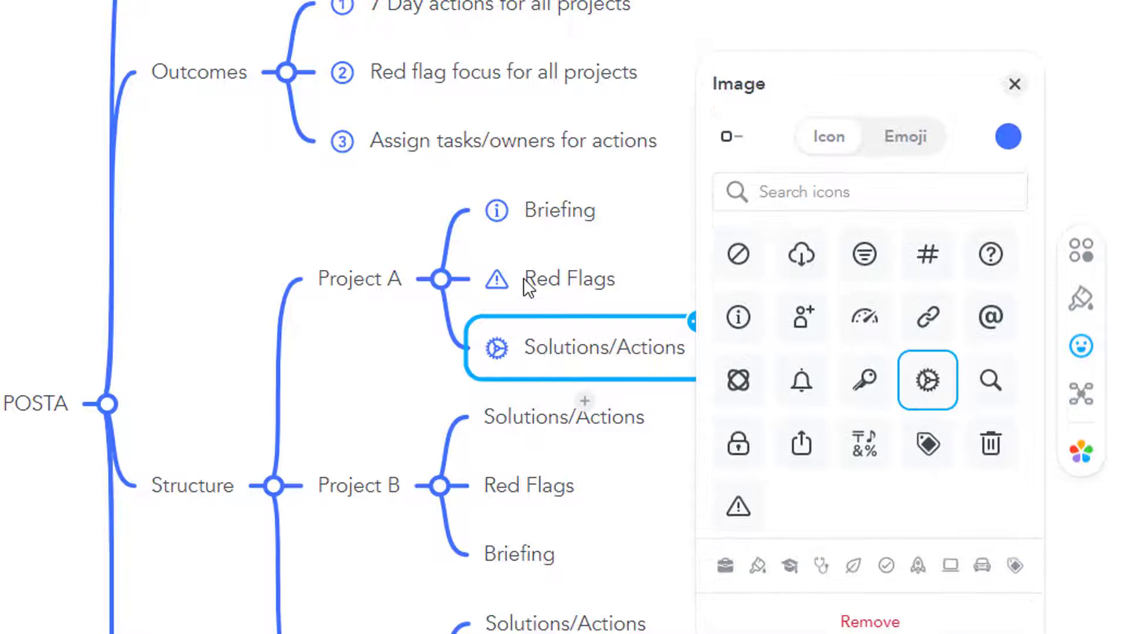
{"action": "left_click", "coordinate": [527, 285]}
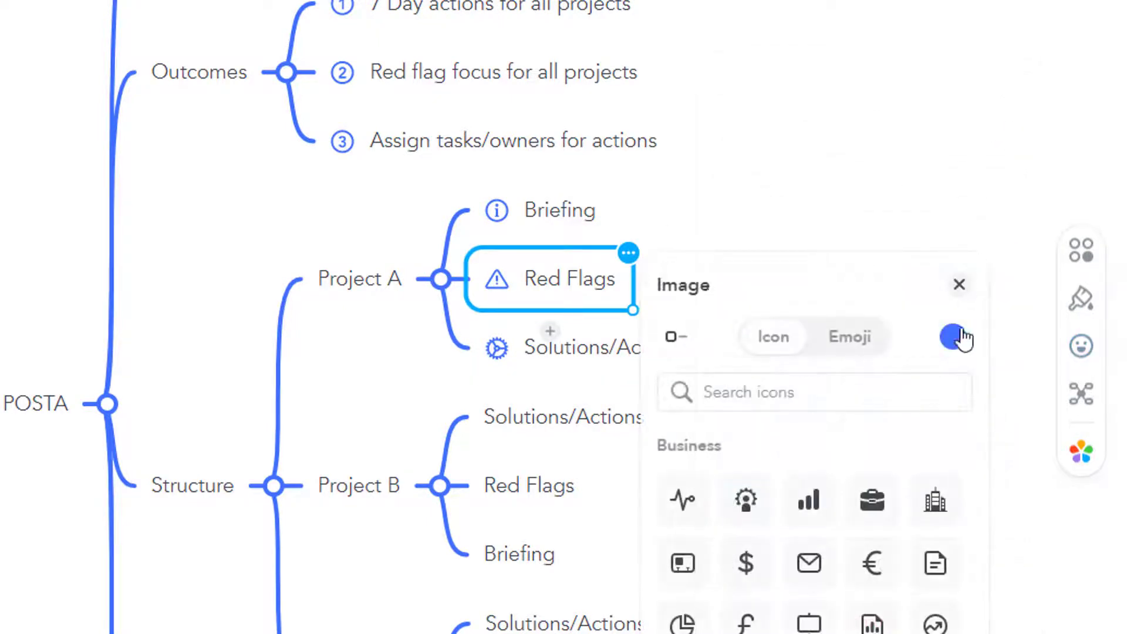
{"action": "left_click", "coordinate": [960, 338]}
{"action": "left_click", "coordinate": [993, 458]}
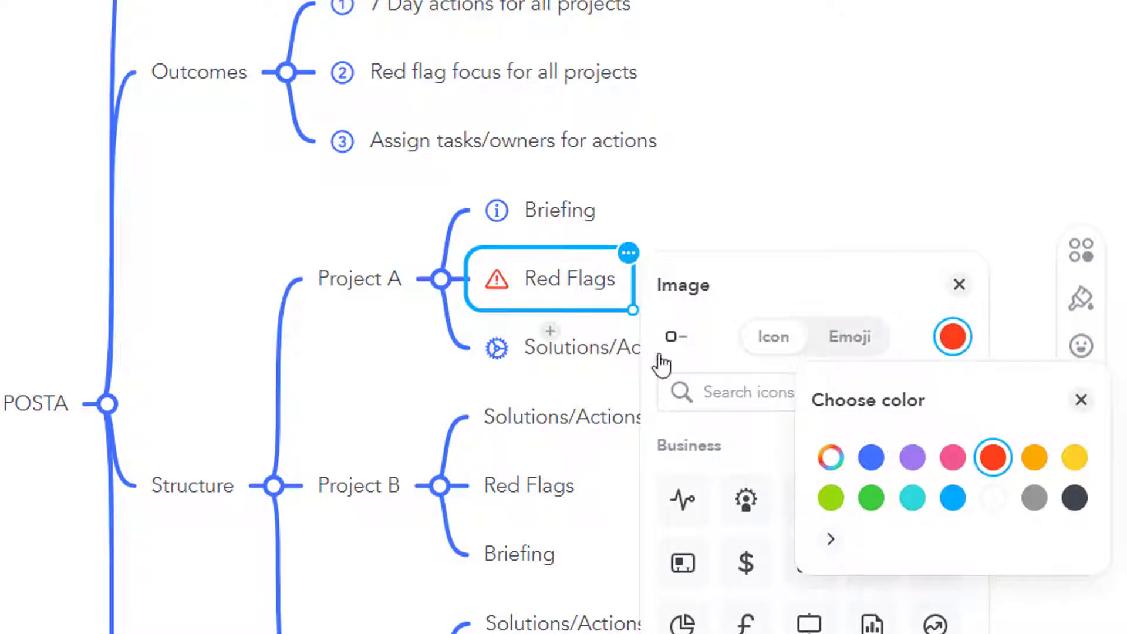
Change the Solutions/Actions gear icon colour to green.
{"action": "left_click", "coordinate": [583, 357]}
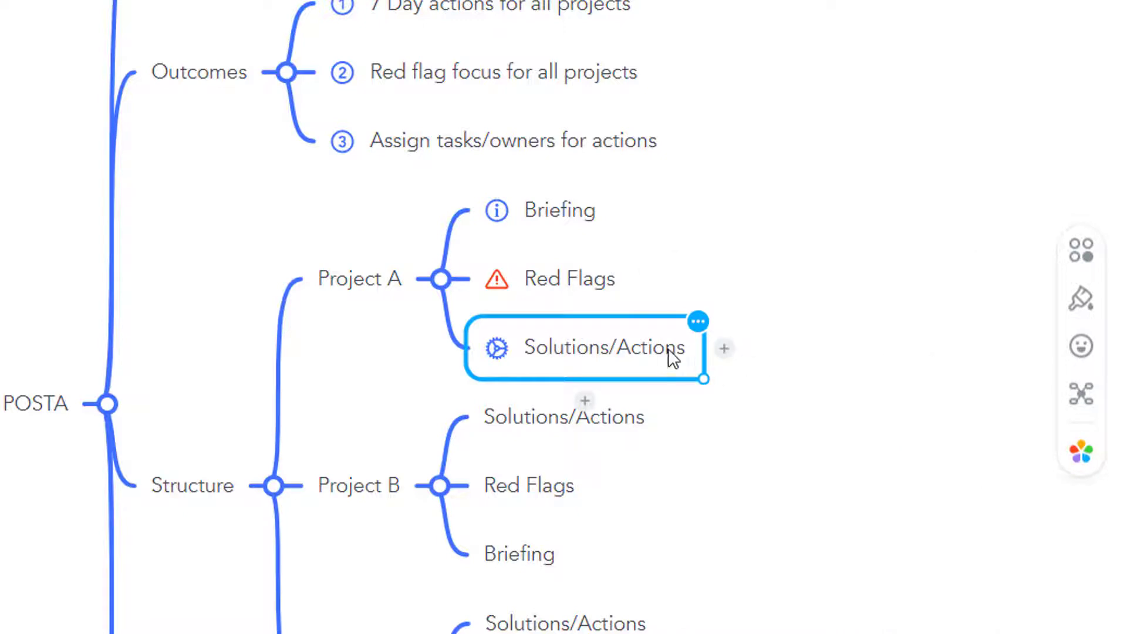
{"action": "left_click", "coordinate": [499, 351]}
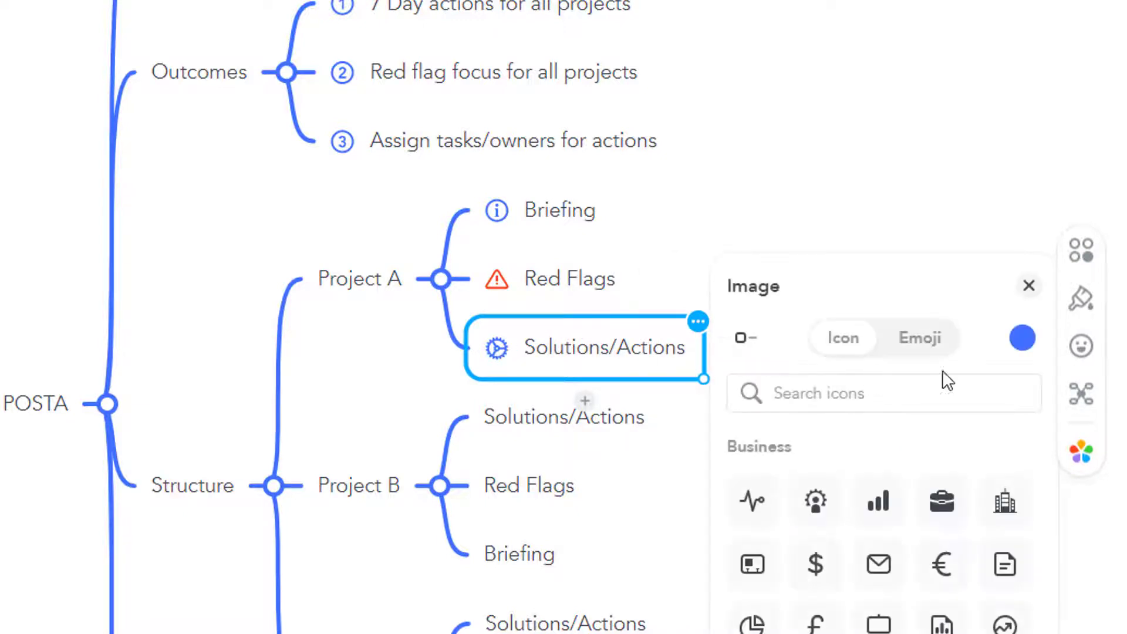
{"action": "left_click", "coordinate": [1022, 338]}
{"action": "left_click", "coordinate": [870, 498]}
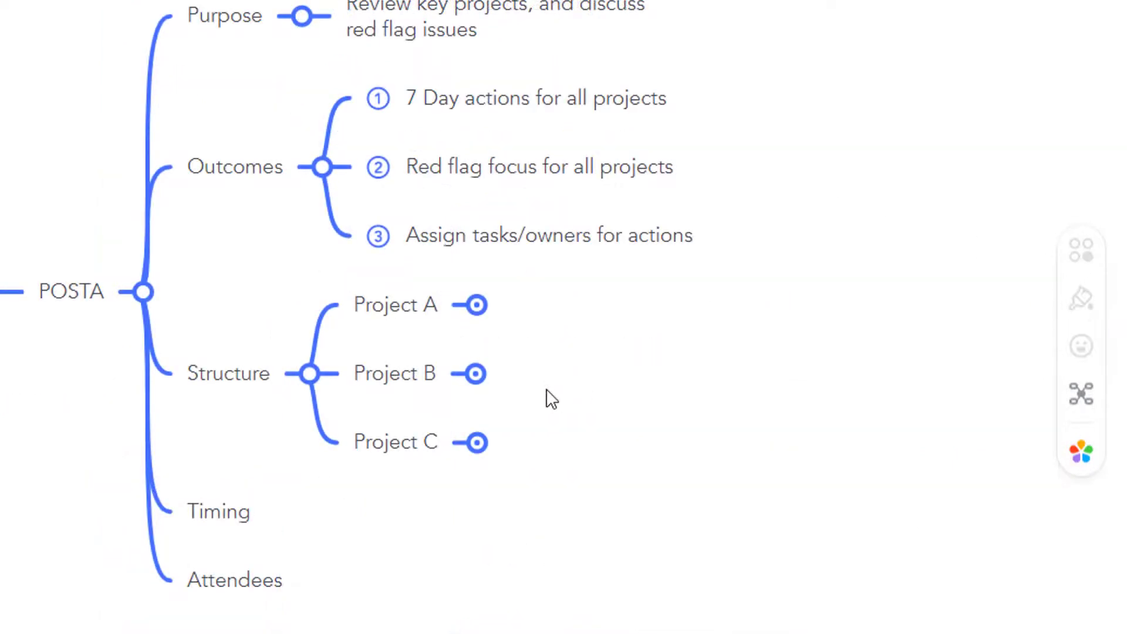
Add 2 Hours under Timing, with sub-topics 30 mins/project and 30 mins buffer.
{"action": "left_click", "coordinate": [217, 520]}
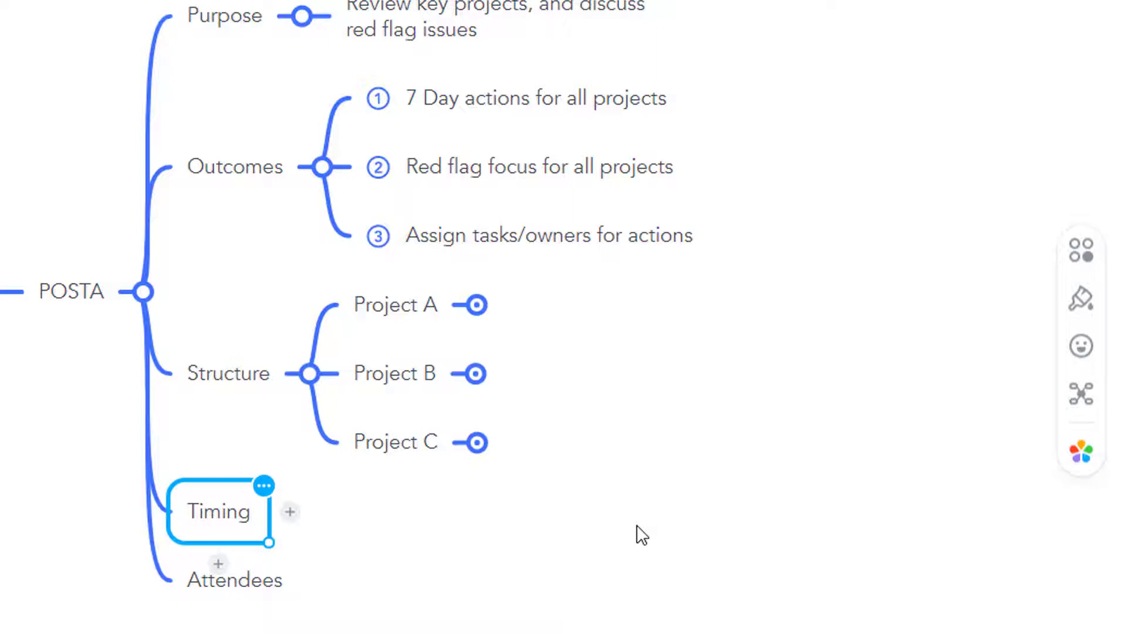
{"action": "key", "text": "Tab"}
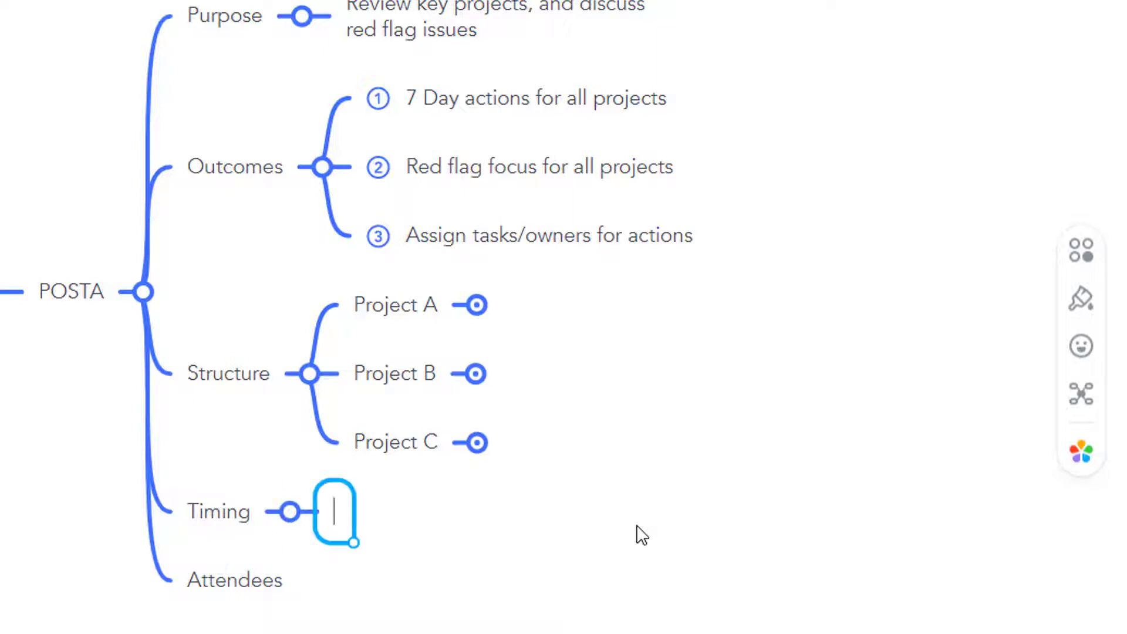
{"action": "type", "text": "2 Hours"}
{"action": "key", "text": "Return"}
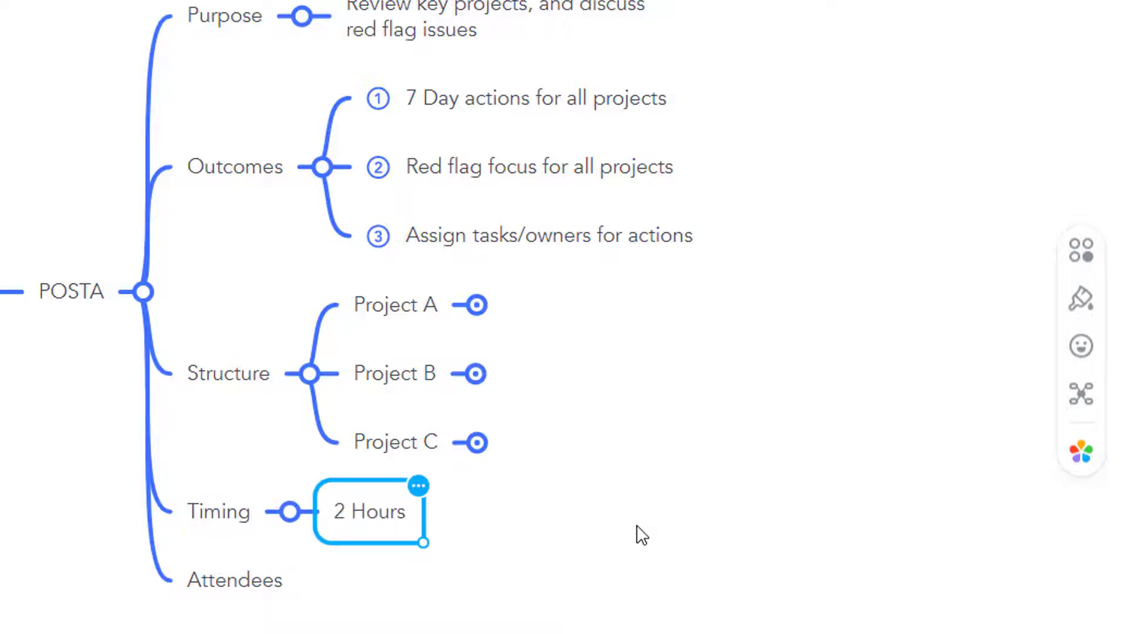
{"action": "key", "text": "Tab"}
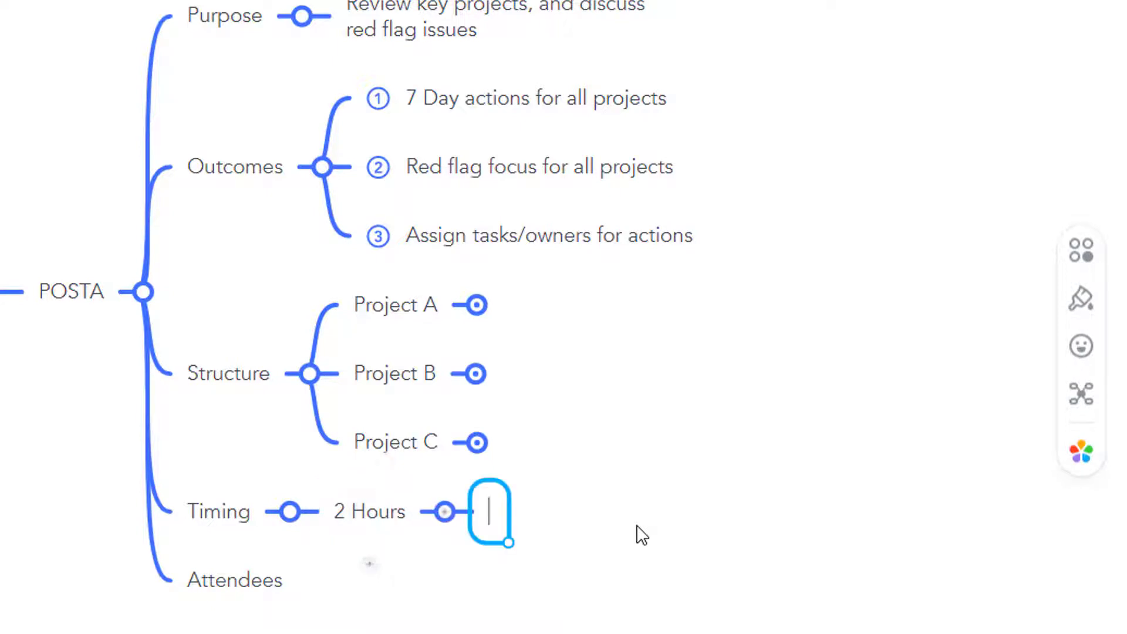
{"action": "type", "text": "30 mins/pro"}
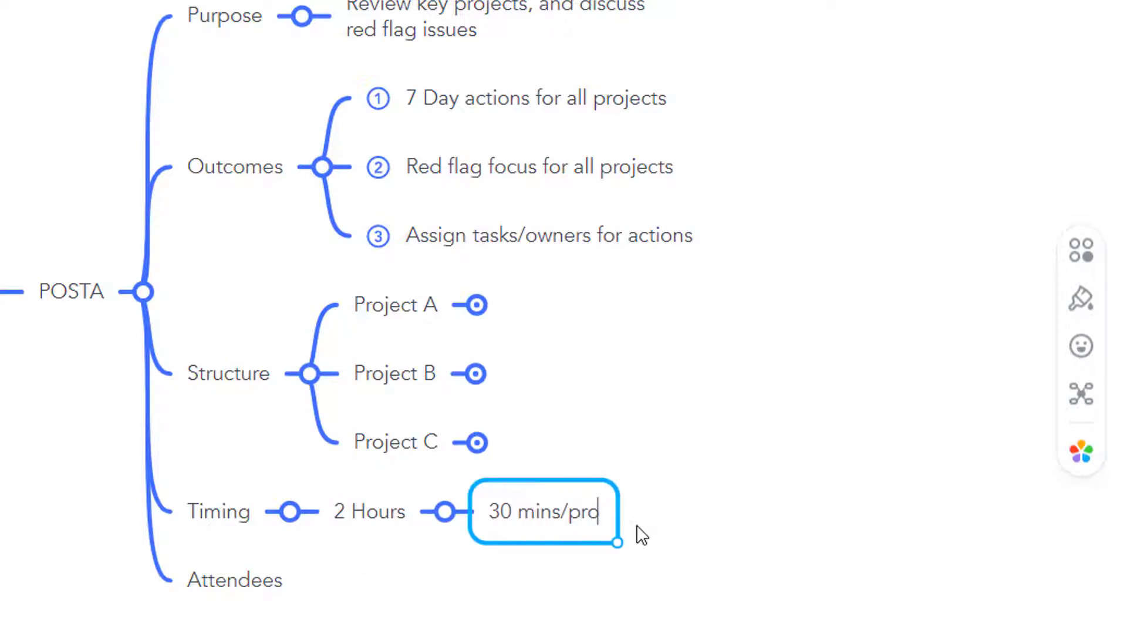
{"action": "type", "text": "ject"}
{"action": "key", "text": "Return"}
{"action": "key", "text": "Return"}
{"action": "type", "text": "30 m"}
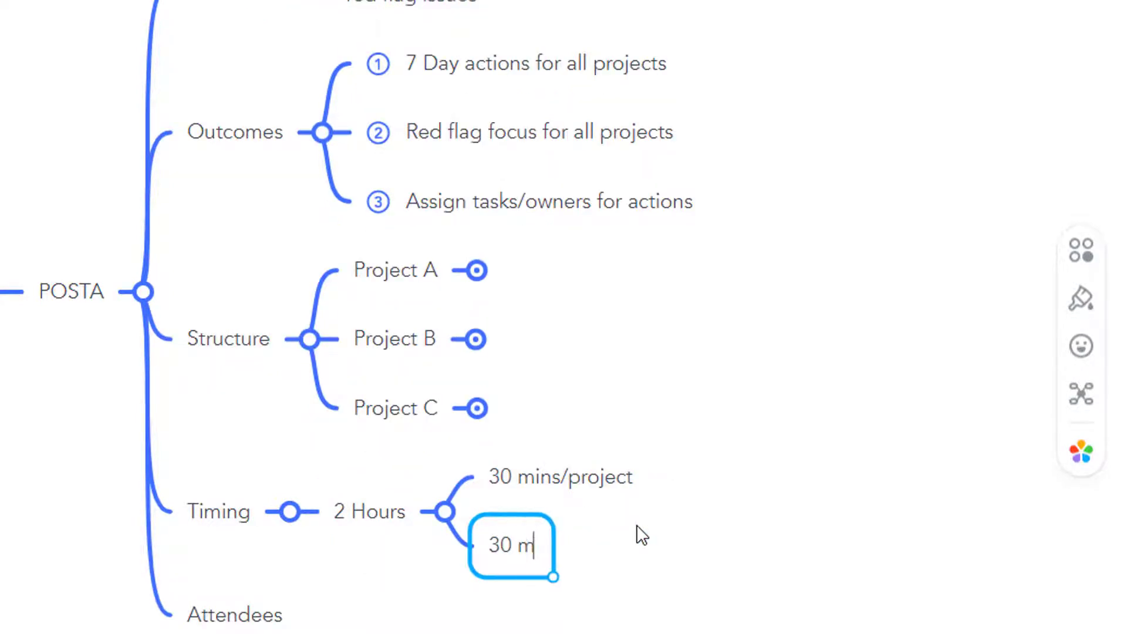
{"action": "type", "text": "ins buffer"}
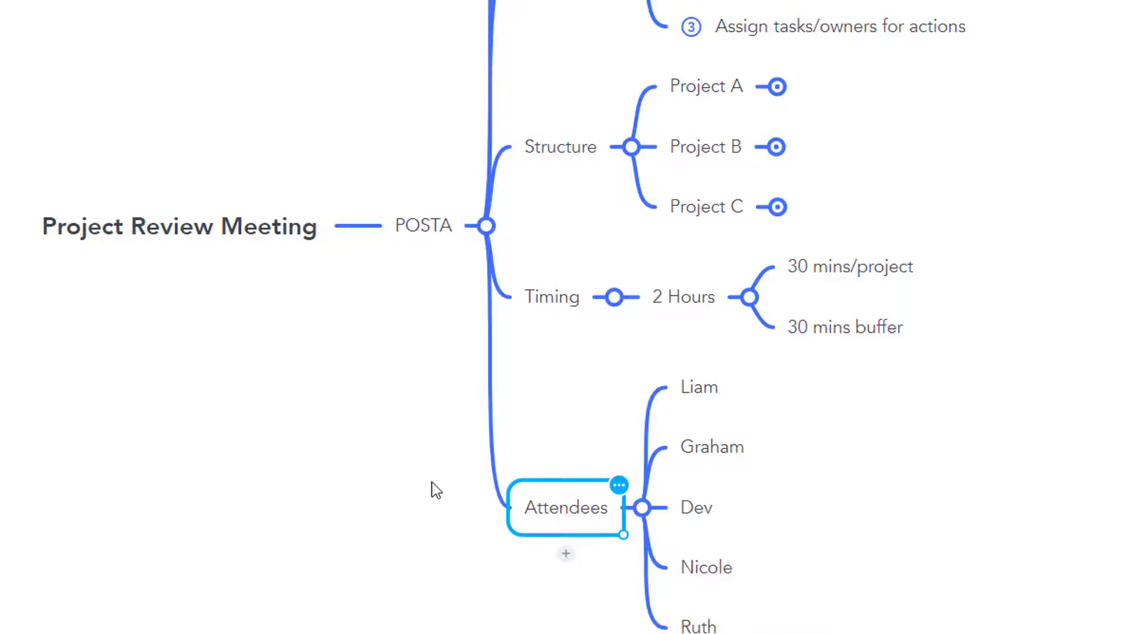
Check the Purpose, Outcomes, Structure, Timing, Attendees and POSTA topics in turn.
{"action": "left_click_drag", "start_coordinate": [435, 490], "coordinate": [432, 508]}
{"action": "left_click", "coordinate": [432, 508]}
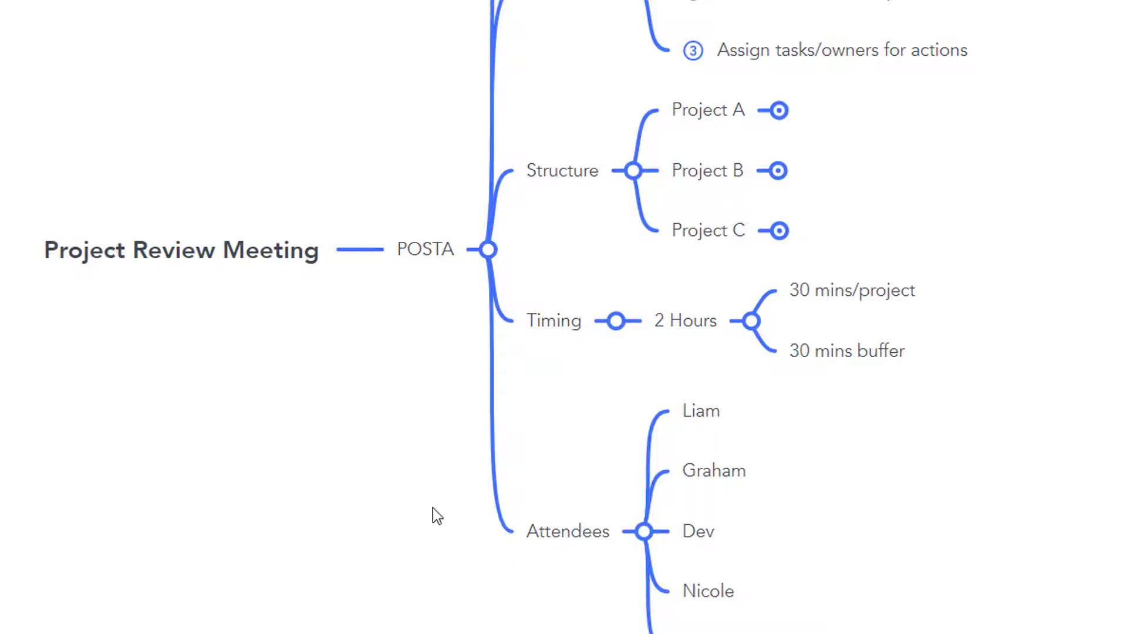
{"action": "left_click", "coordinate": [583, 42]}
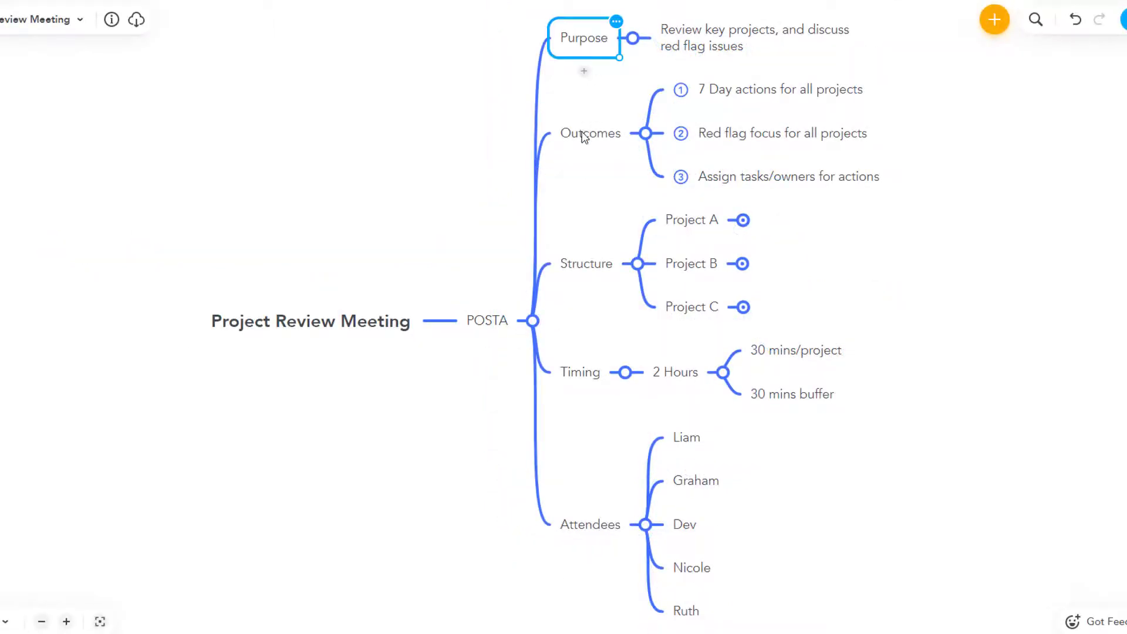
{"action": "left_click", "coordinate": [584, 136]}
{"action": "left_click", "coordinate": [593, 266]}
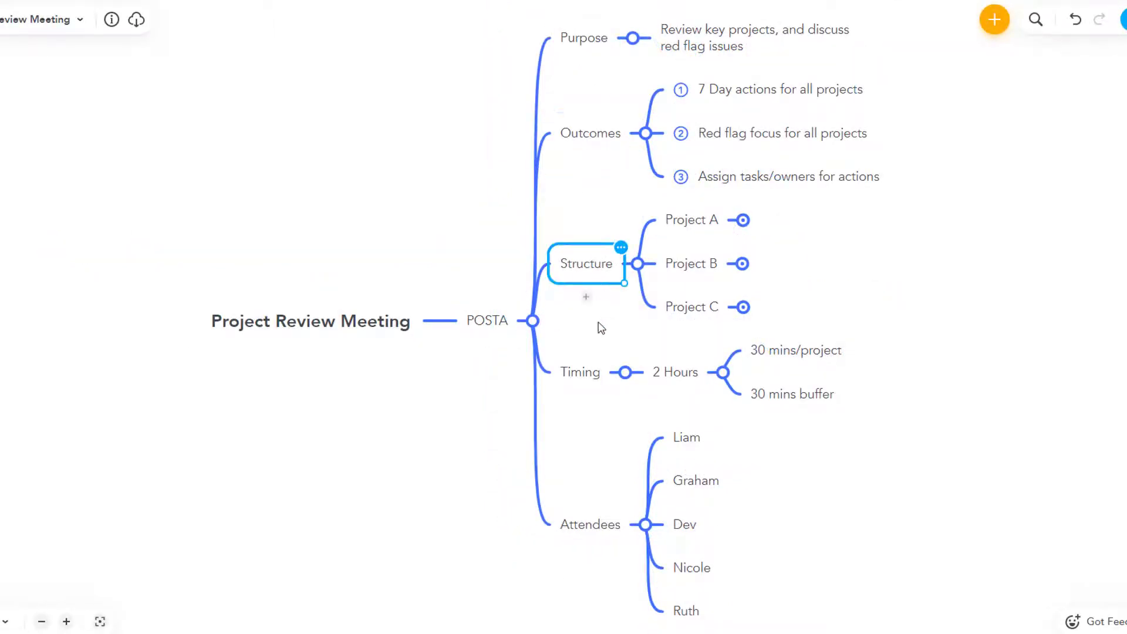
{"action": "left_click", "coordinate": [591, 372]}
{"action": "left_click", "coordinate": [605, 529]}
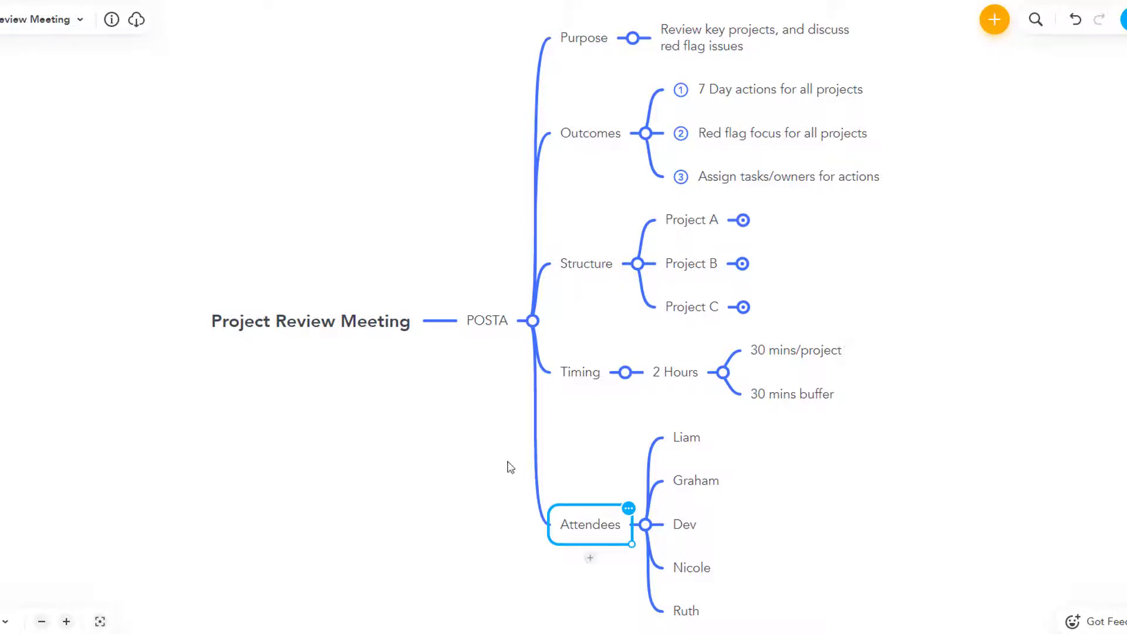
{"action": "left_click", "coordinate": [487, 326]}
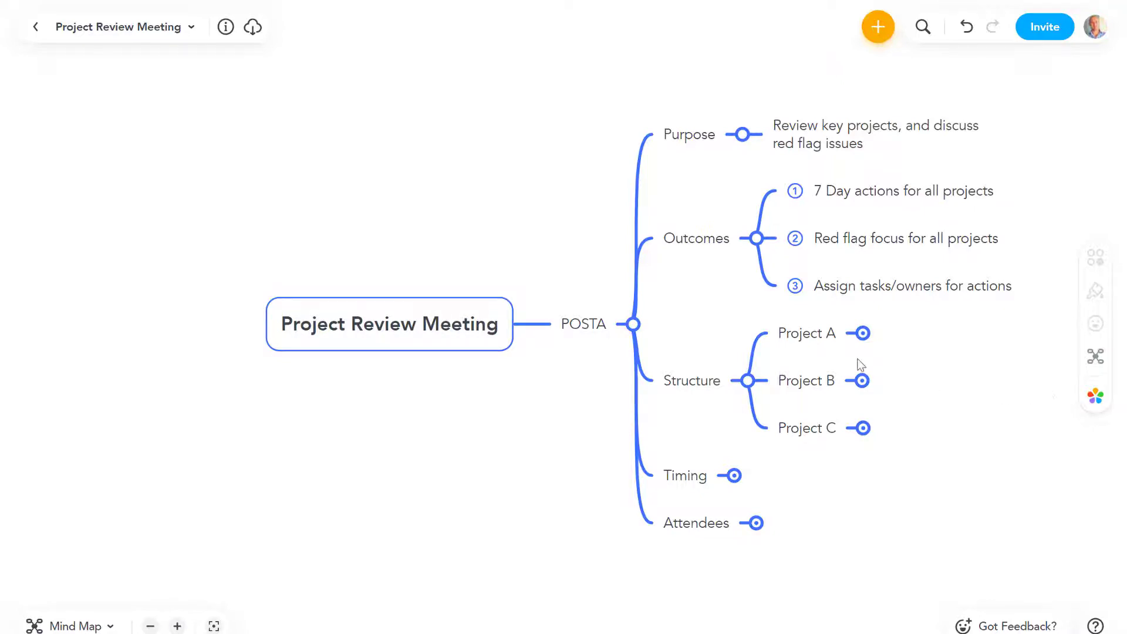
Paste Project A, B and C as main branches of the central Project Review Meeting topic.
{"action": "left_click", "coordinate": [814, 336]}
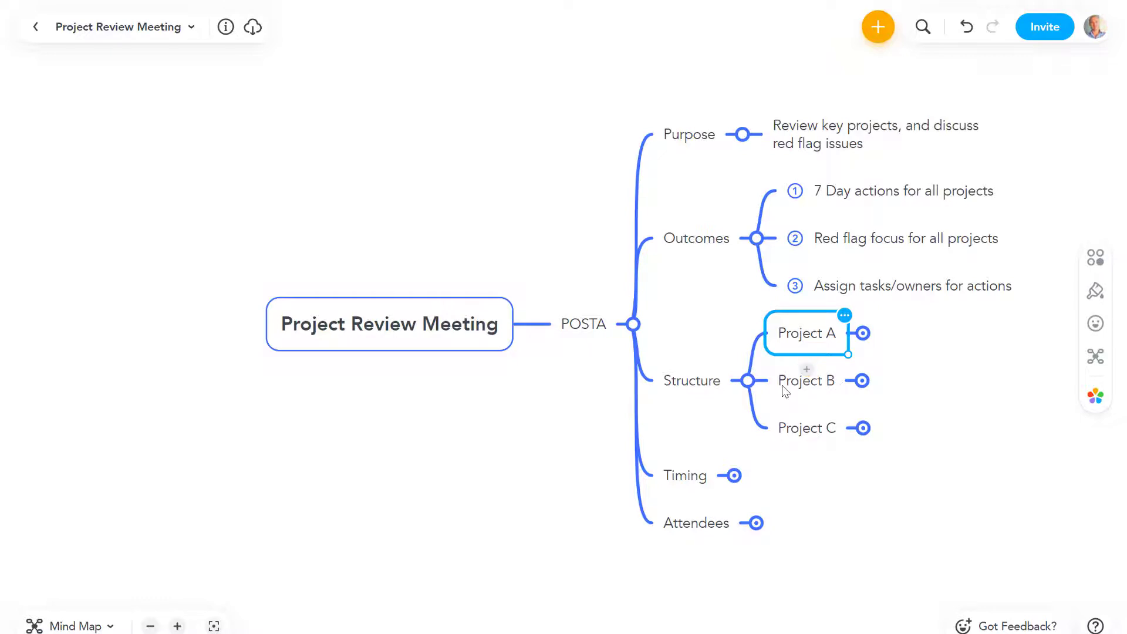
{"action": "left_click", "coordinate": [786, 387], "text": "shift"}
{"action": "left_click", "coordinate": [796, 440], "text": "shift"}
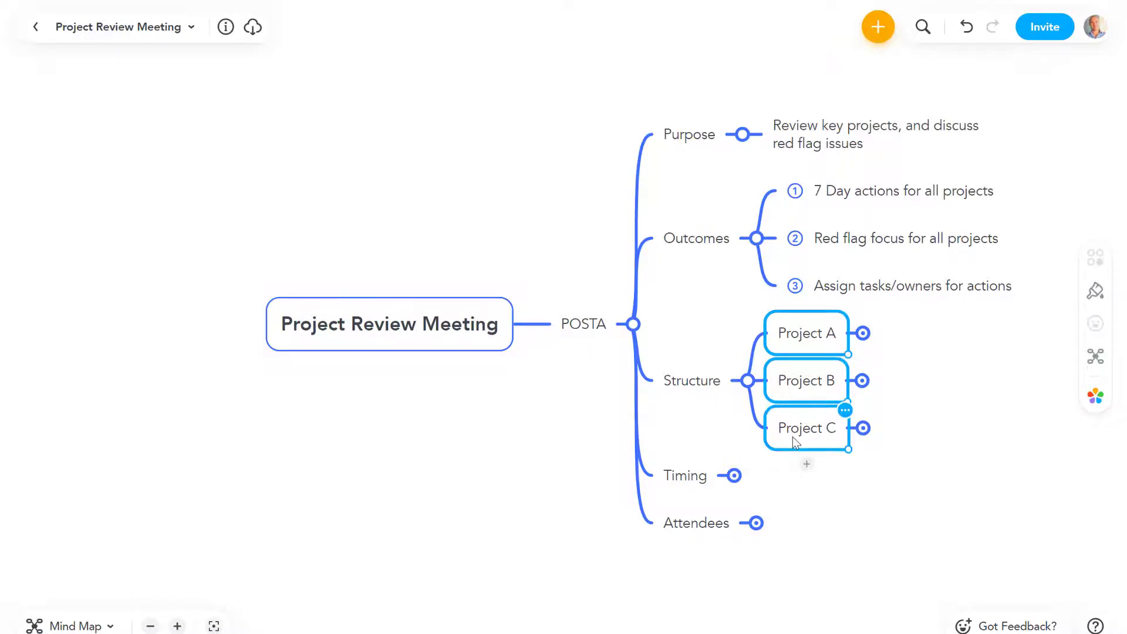
{"action": "left_click", "coordinate": [480, 341]}
{"action": "key", "text": "ctrl+v"}
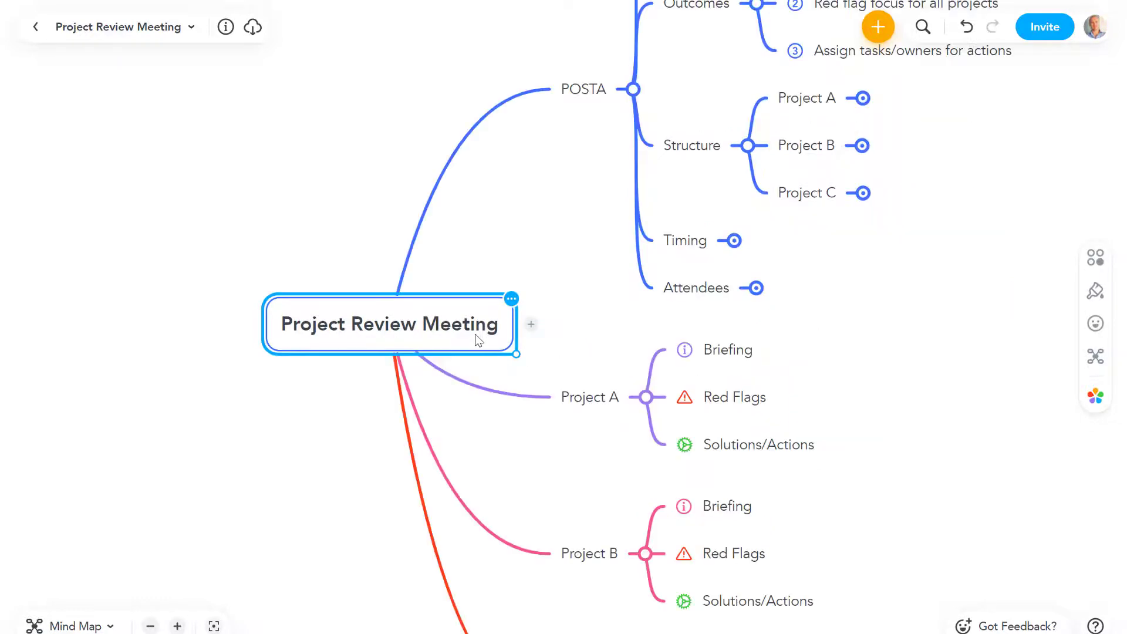
Move the Project C and Project B branches to the left of the centre.
{"action": "left_click_drag", "start_coordinate": [877, 373], "coordinate": [903, 218]}
{"action": "left_click_drag", "start_coordinate": [624, 552], "coordinate": [241, 274]}
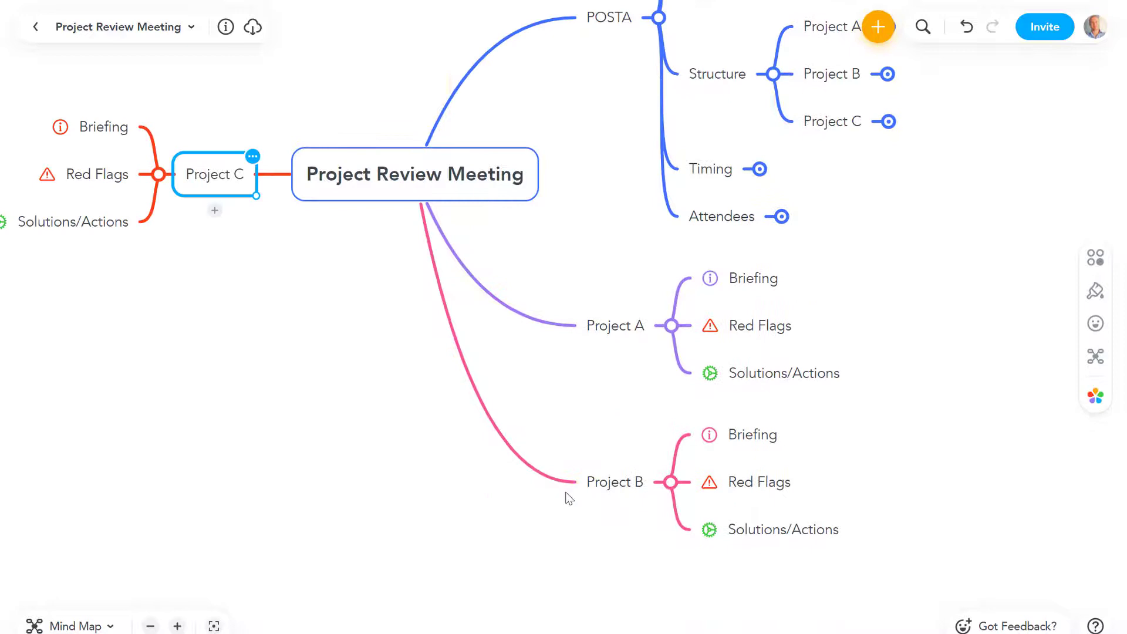
{"action": "left_click_drag", "start_coordinate": [588, 487], "coordinate": [259, 402]}
{"action": "left_click_drag", "start_coordinate": [617, 348], "coordinate": [676, 456]}
Collapse the Outcomes, Structure and POSTA branches.
{"action": "left_click", "coordinate": [857, 153]}
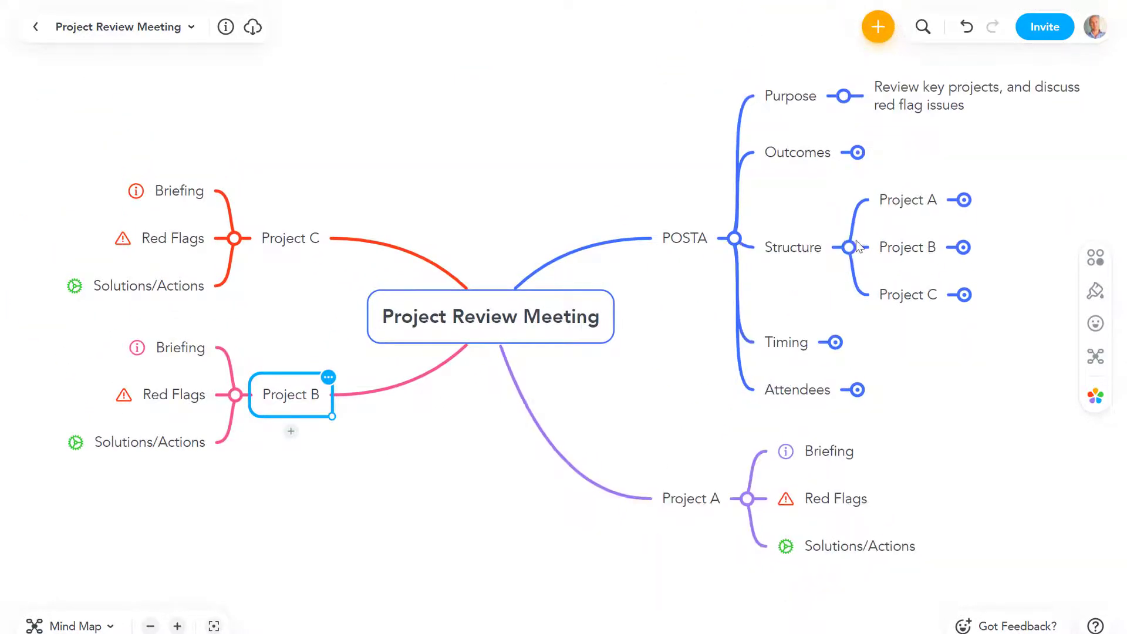
{"action": "left_click", "coordinate": [849, 247]}
{"action": "left_click", "coordinate": [734, 239]}
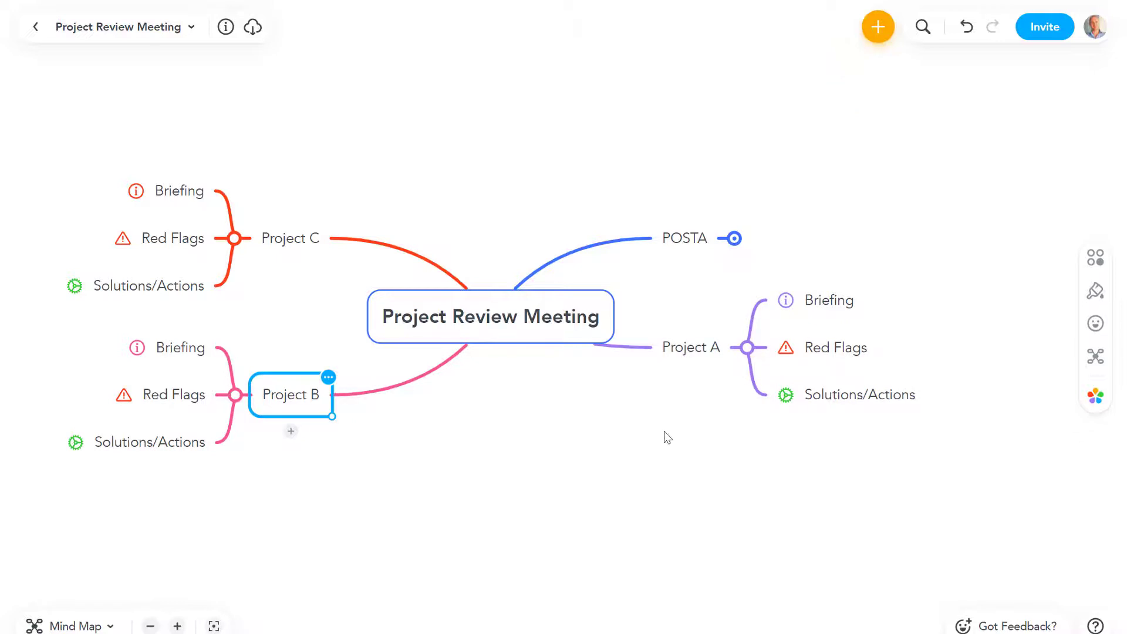
{"action": "left_click_drag", "start_coordinate": [665, 434], "coordinate": [728, 431]}
{"action": "left_click", "coordinate": [607, 459]}
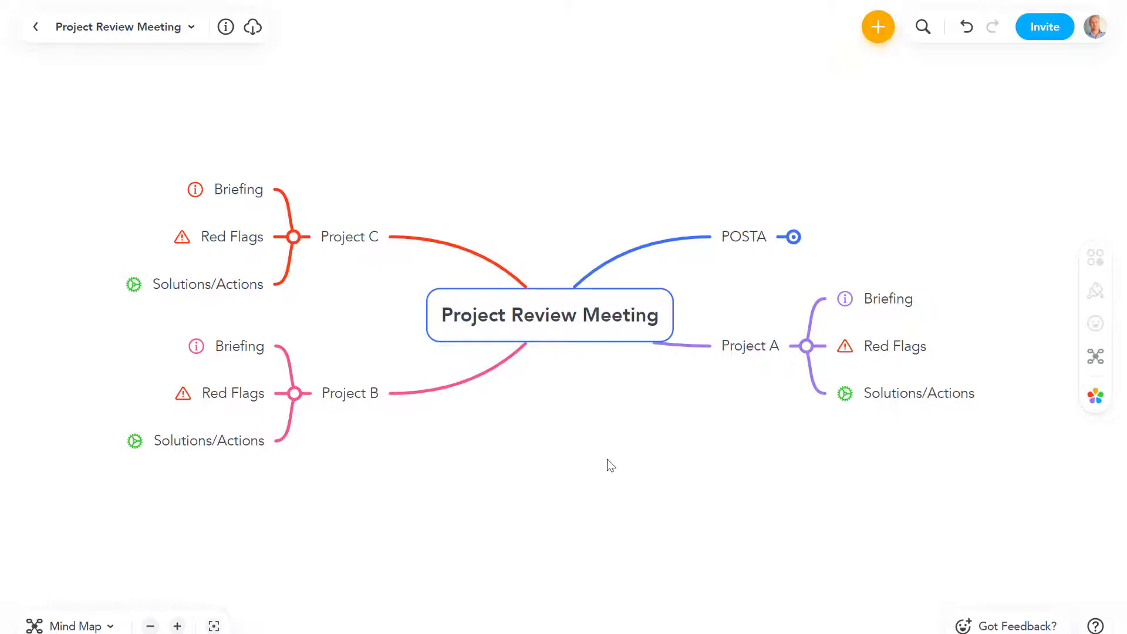
Add Phase 1 complete and Phase 2: 50% under Project A's Briefing.
{"action": "left_click", "coordinate": [772, 347]}
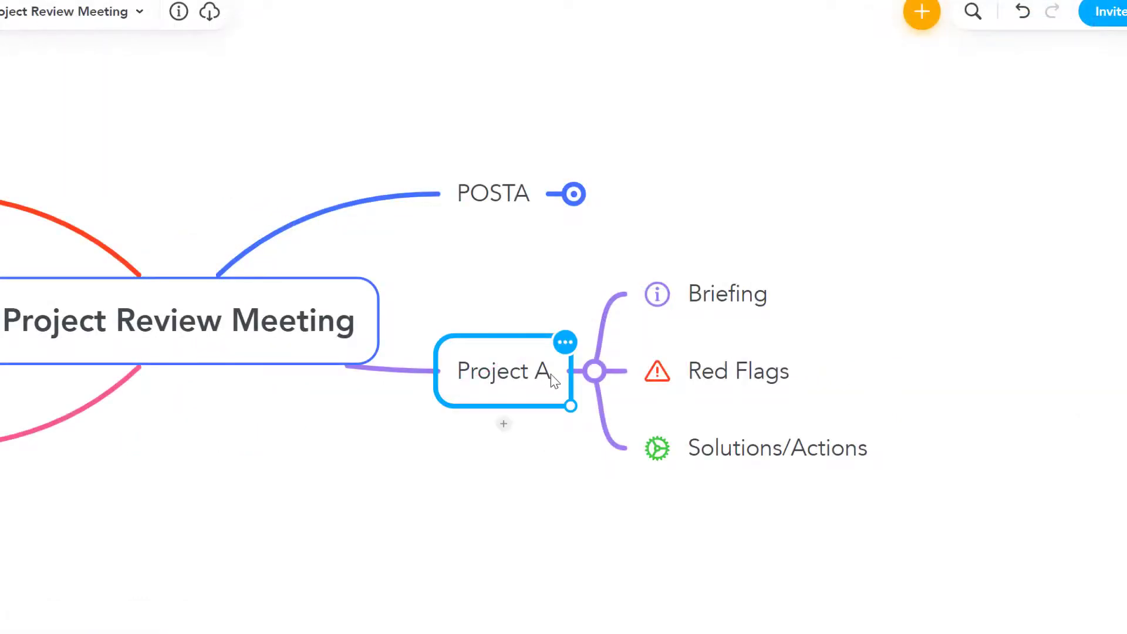
{"action": "left_click", "coordinate": [734, 293]}
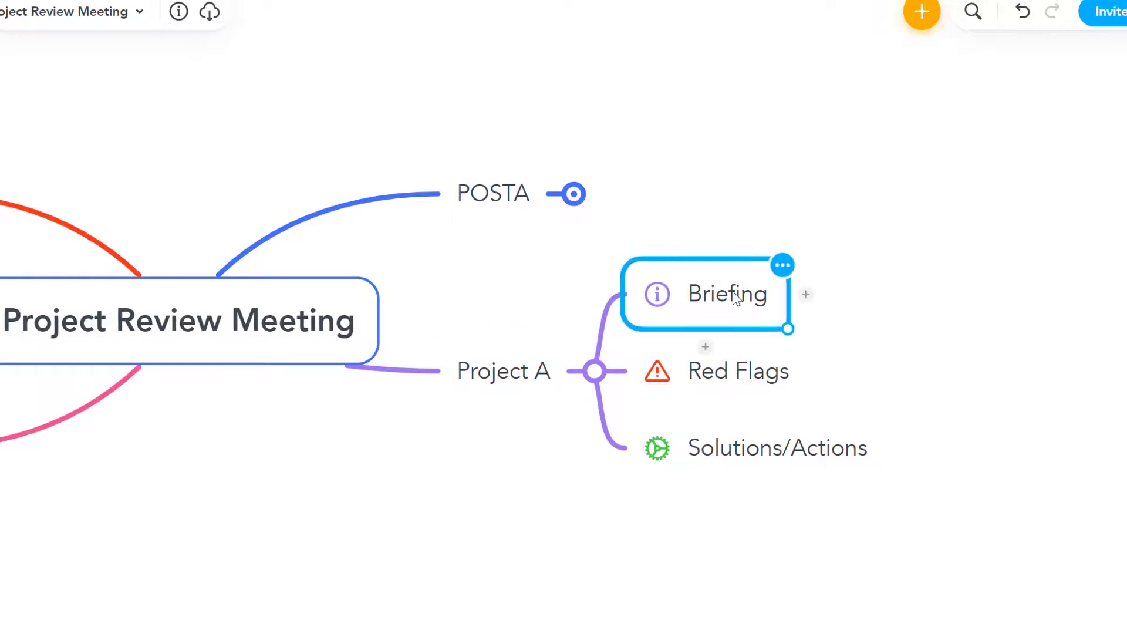
{"action": "key", "text": "Tab"}
{"action": "type", "text": "P"}
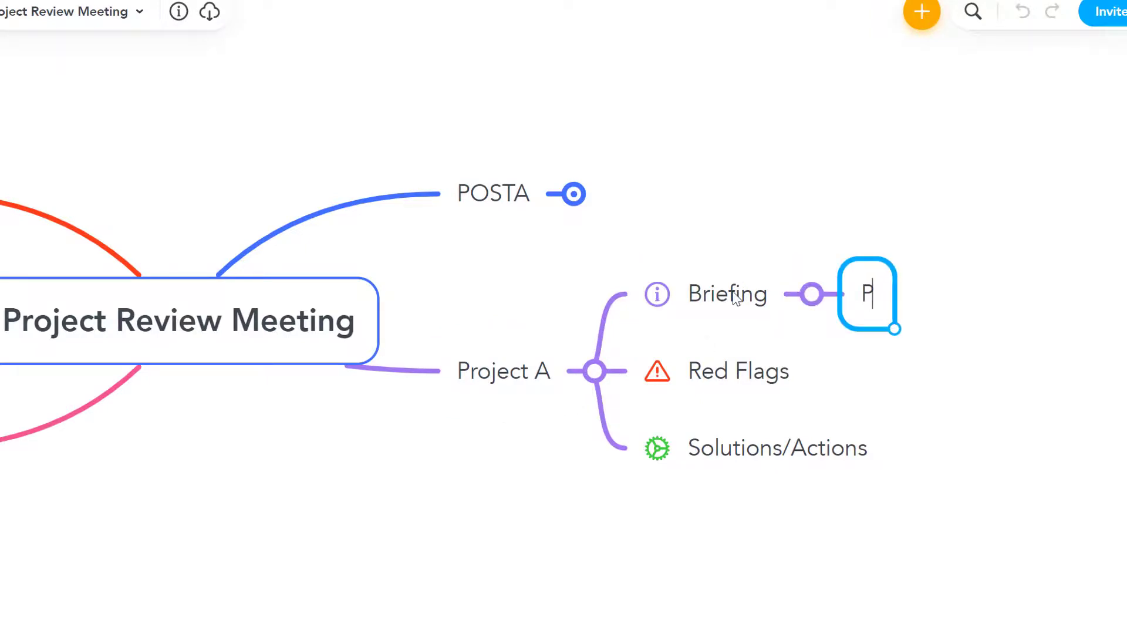
{"action": "type", "text": "hase 1 complete"}
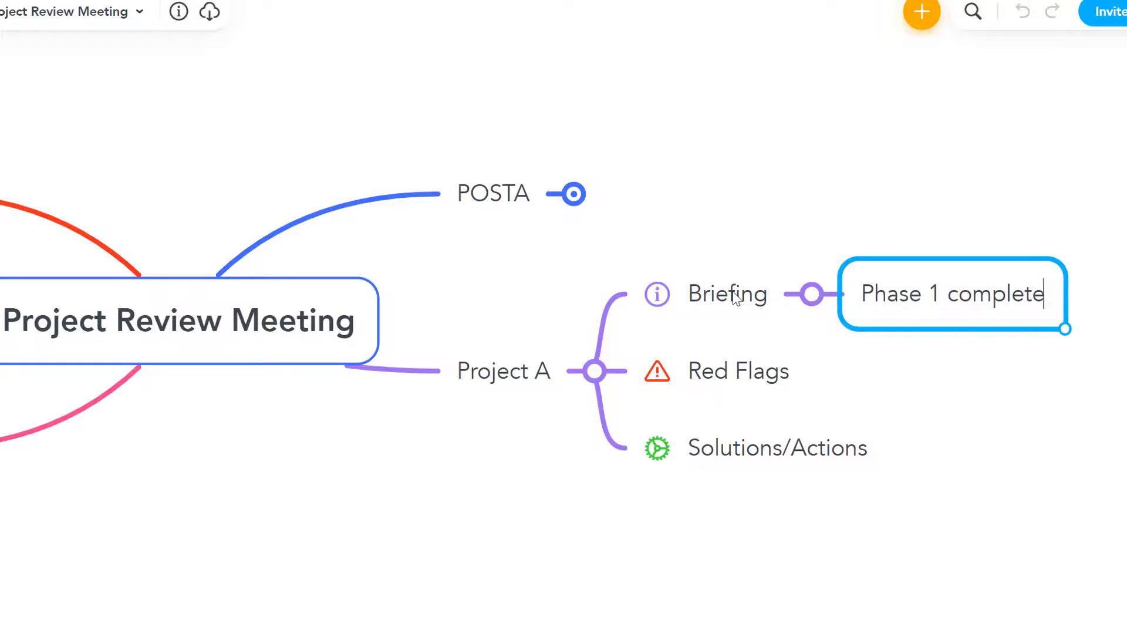
{"action": "key", "text": "Return"}
{"action": "type", "text": "Phase"}
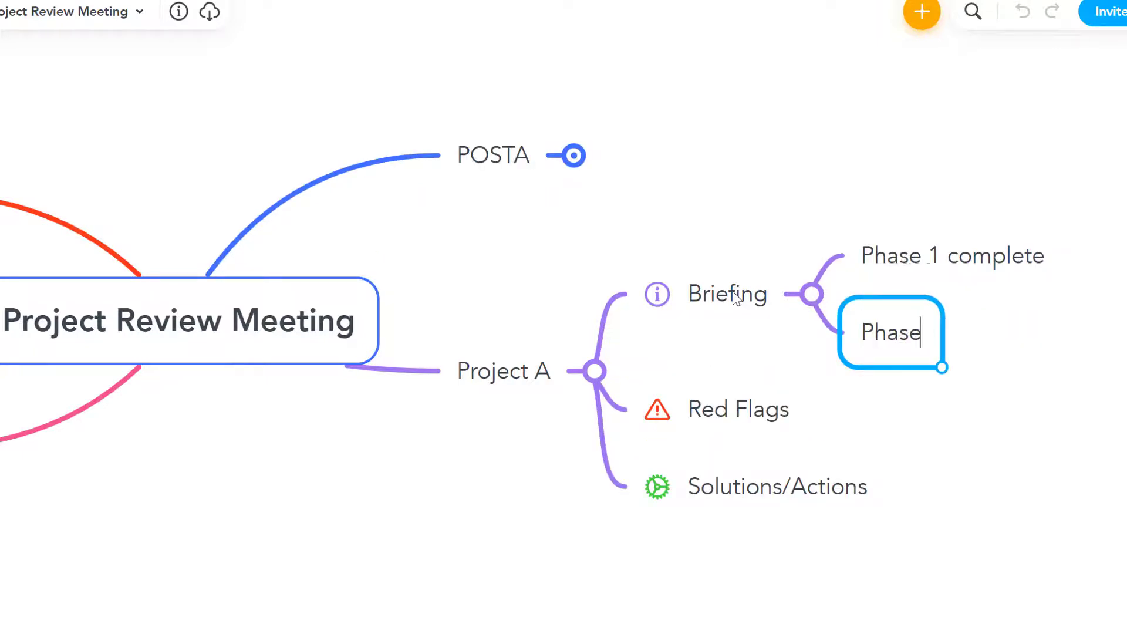
{"action": "type", "text": " 2: 50%"}
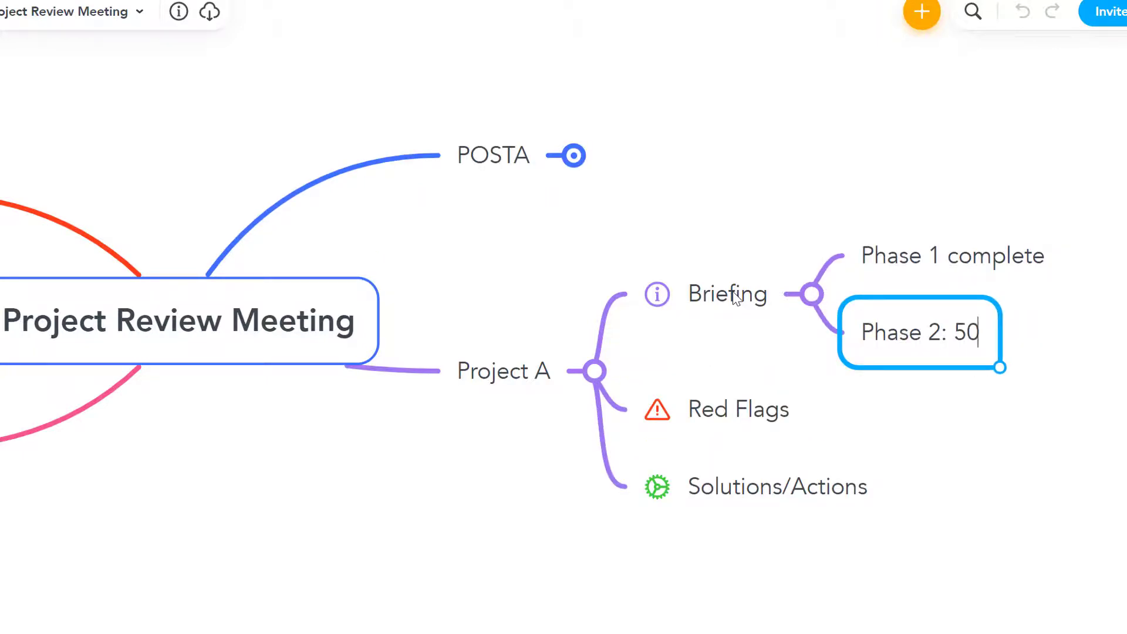
{"action": "key", "text": "Return"}
Add Server storage under Red Flags, with Upgrade? and Switch? as its options.
{"action": "key", "text": "Left"}
{"action": "key", "text": "Down"}
{"action": "key", "text": "Tab"}
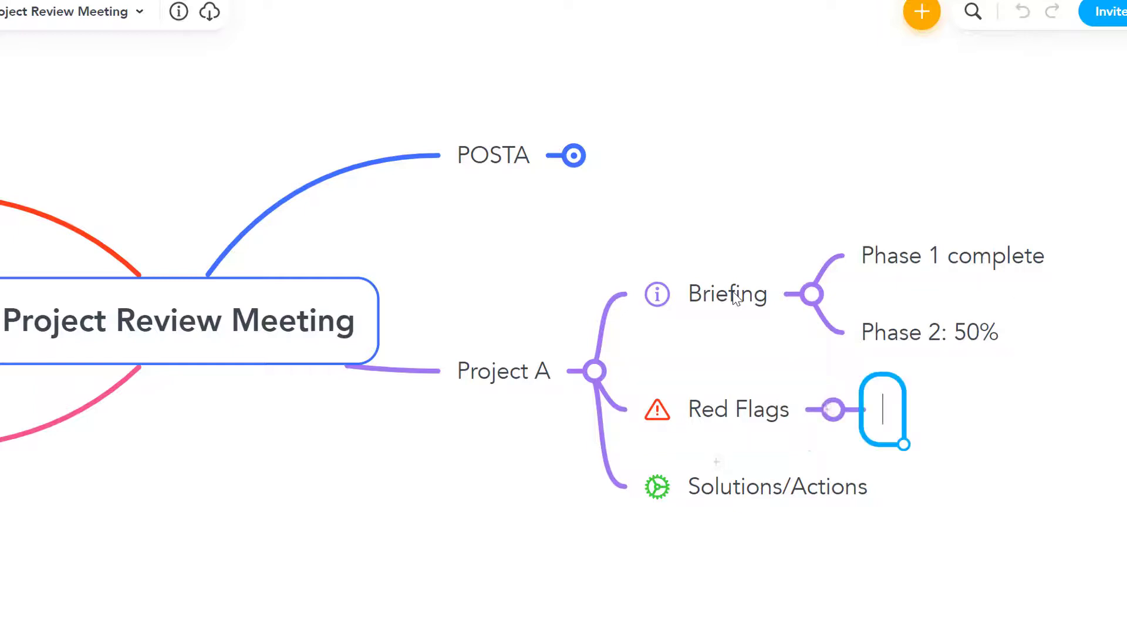
{"action": "type", "text": "Server stro"}
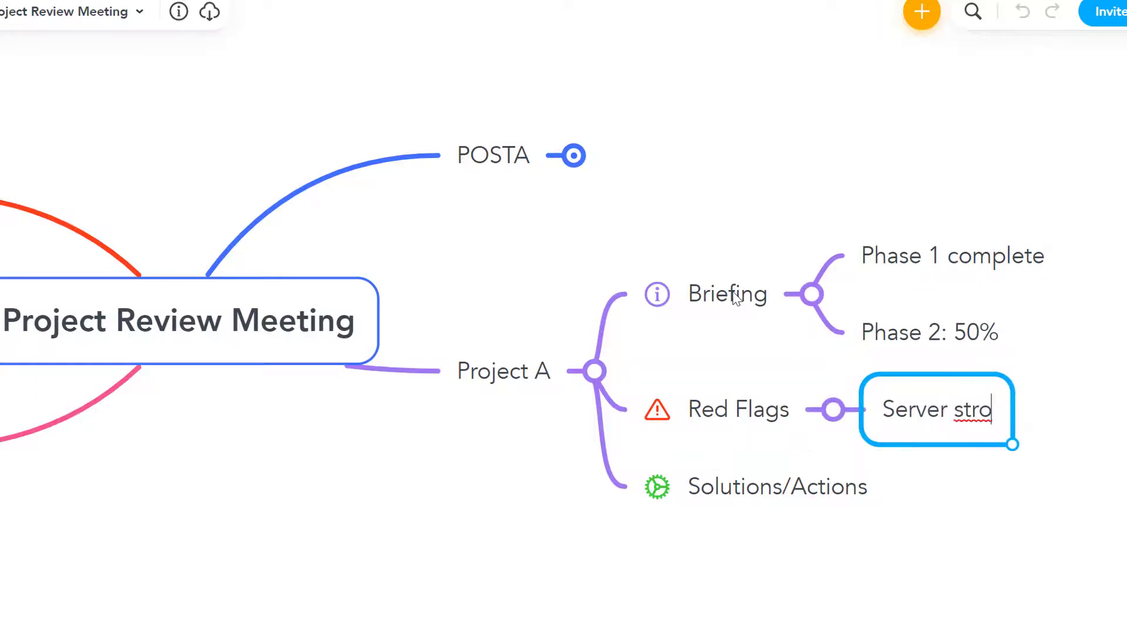
{"action": "key", "text": "BackSpace"}
{"action": "key", "text": "BackSpace"}
{"action": "type", "text": "orage"}
{"action": "key", "text": "Tab"}
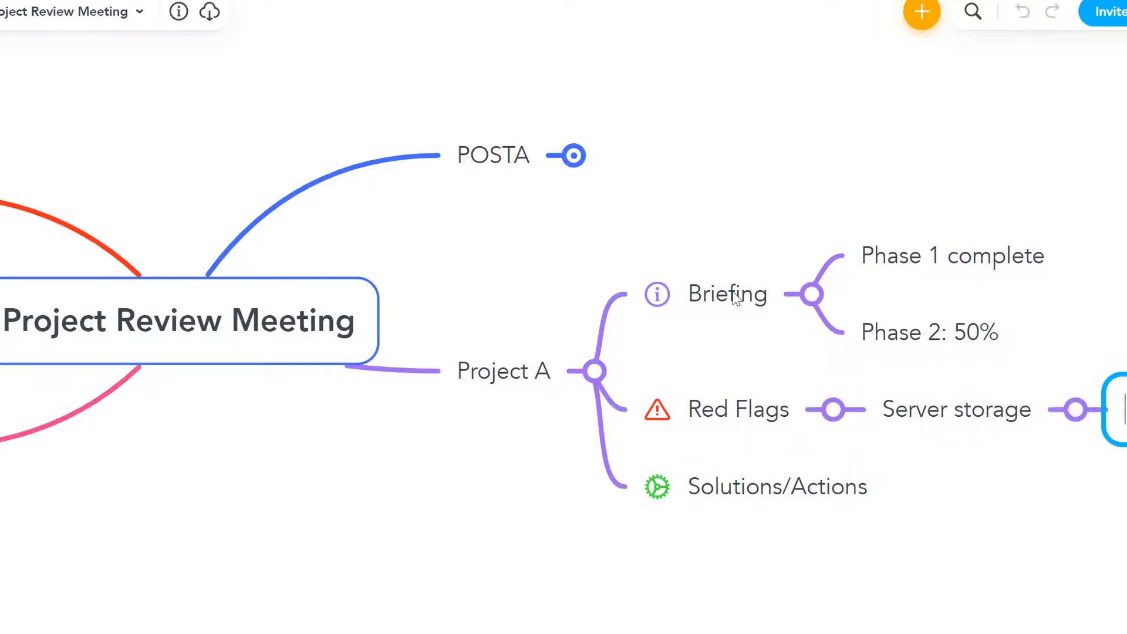
{"action": "type", "text": "Upgrade"}
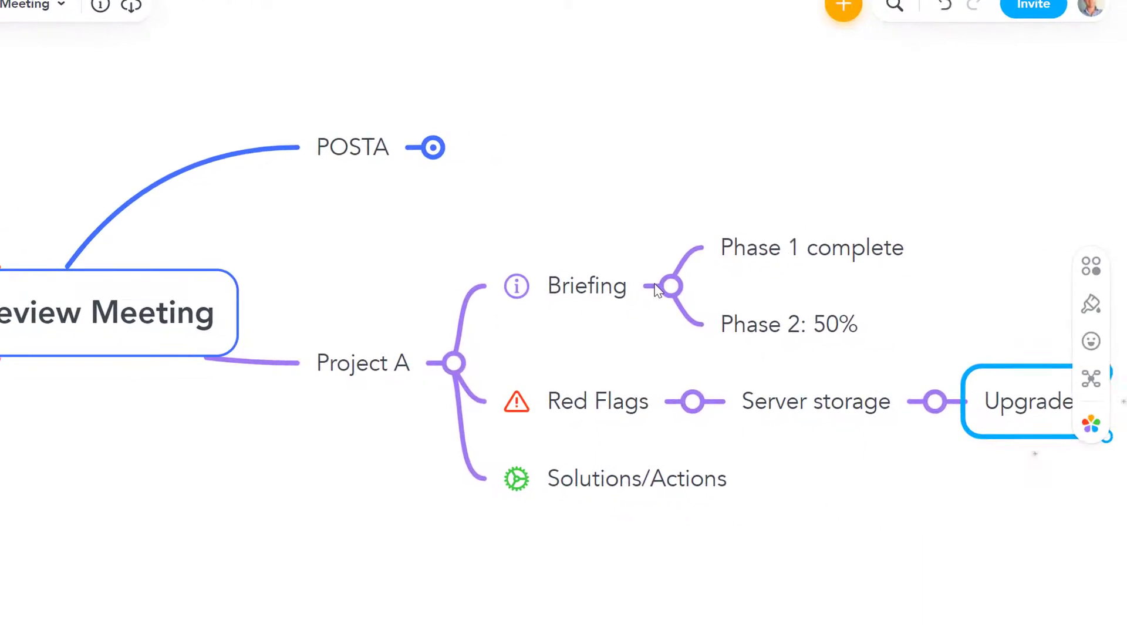
{"action": "key", "text": "Return"}
{"action": "type", "text": "Switch?"}
{"action": "key", "text": "Escape"}
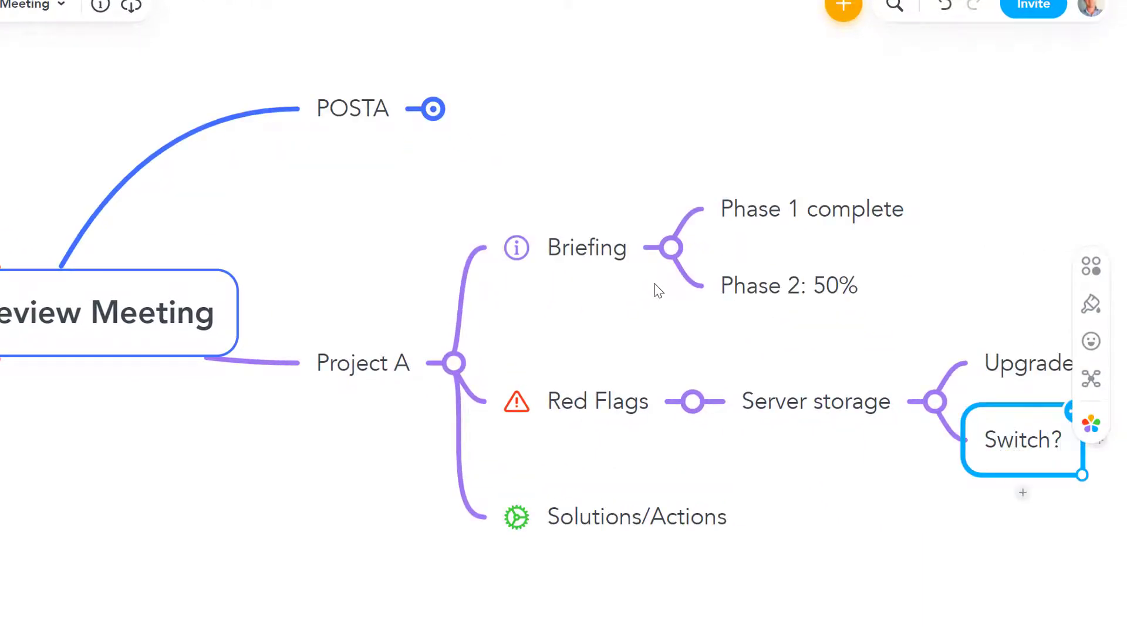
{"action": "left_click_drag", "start_coordinate": [827, 508], "coordinate": [632, 526]}
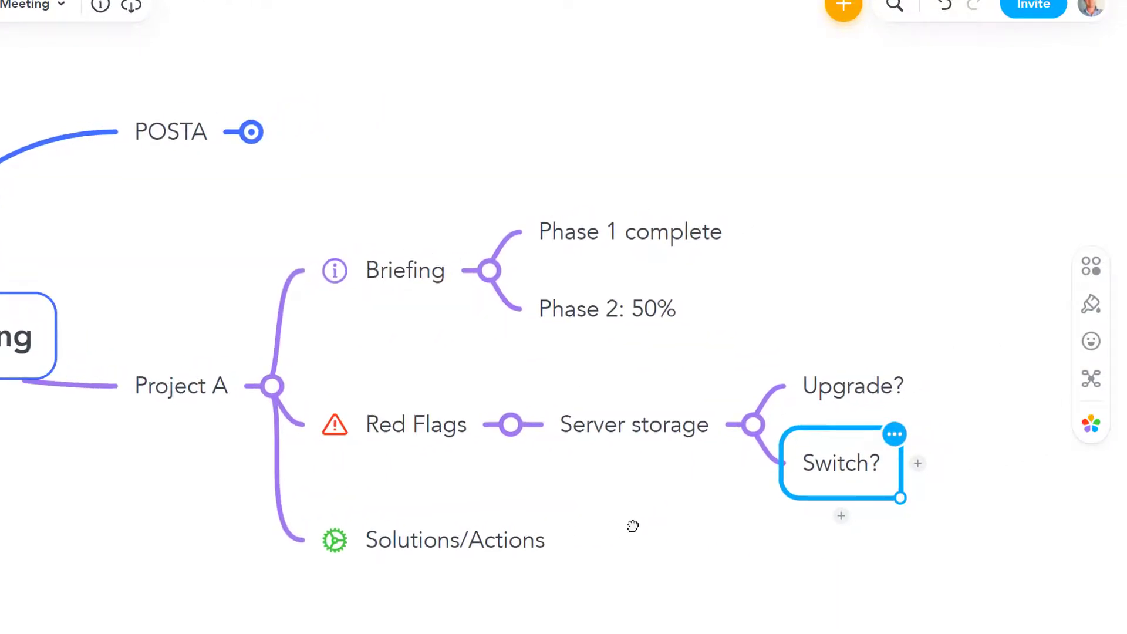
{"action": "left_click", "coordinate": [518, 543]}
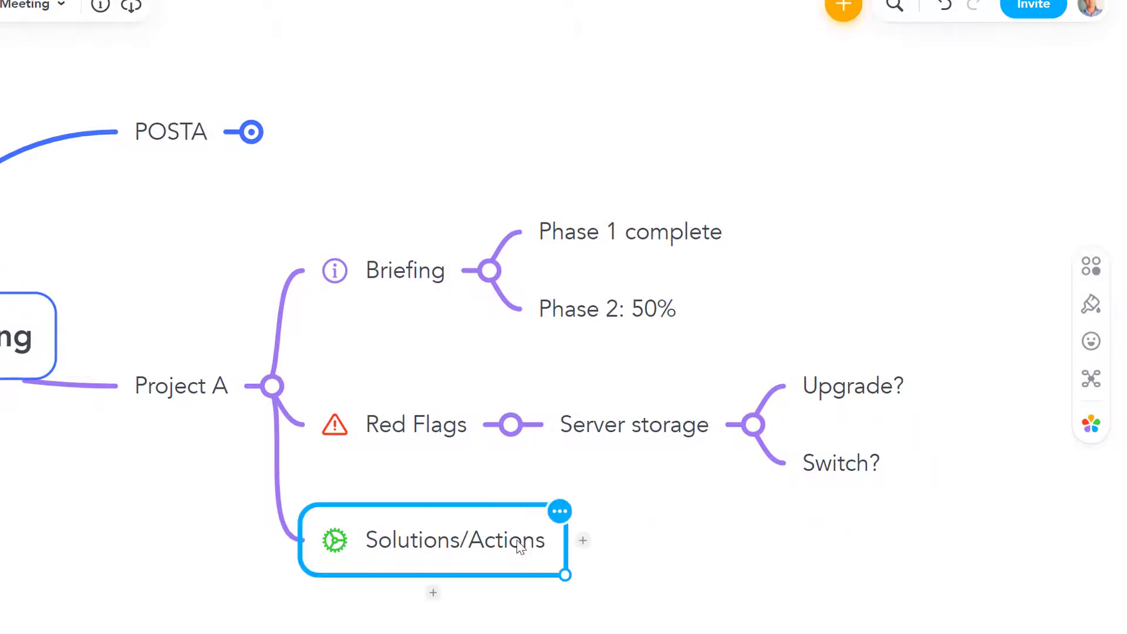
{"action": "left_click", "coordinate": [842, 469]}
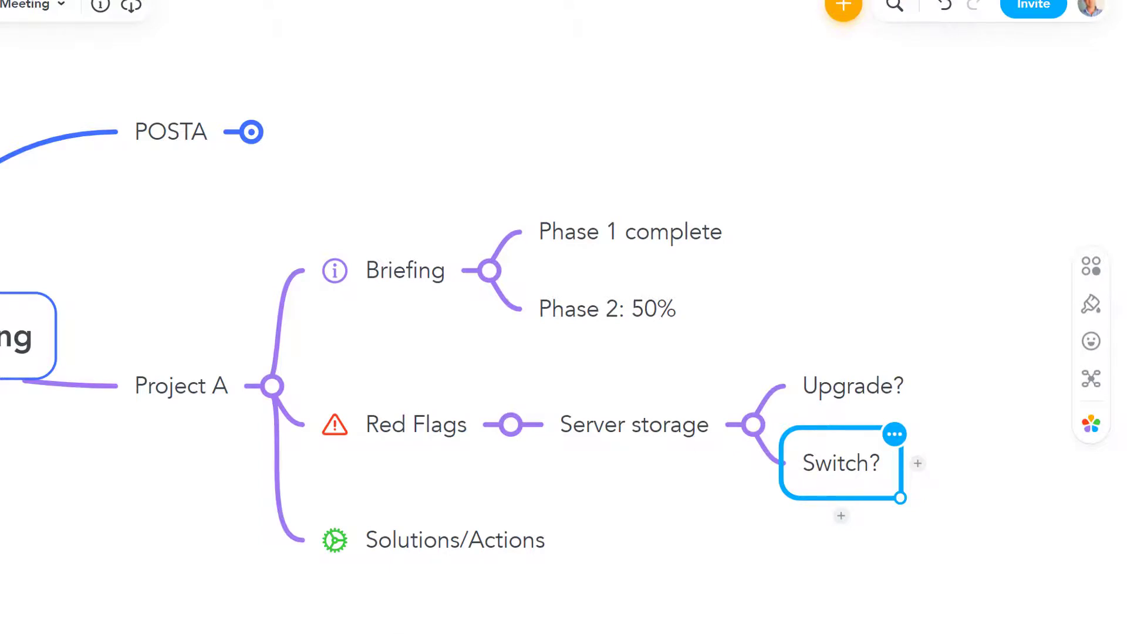
Upload Project A - Briefing Doc.pdf from the Project A folder as a Briefing attachment.
{"action": "left_click", "coordinate": [788, 250]}
{"action": "left_click", "coordinate": [446, 287]}
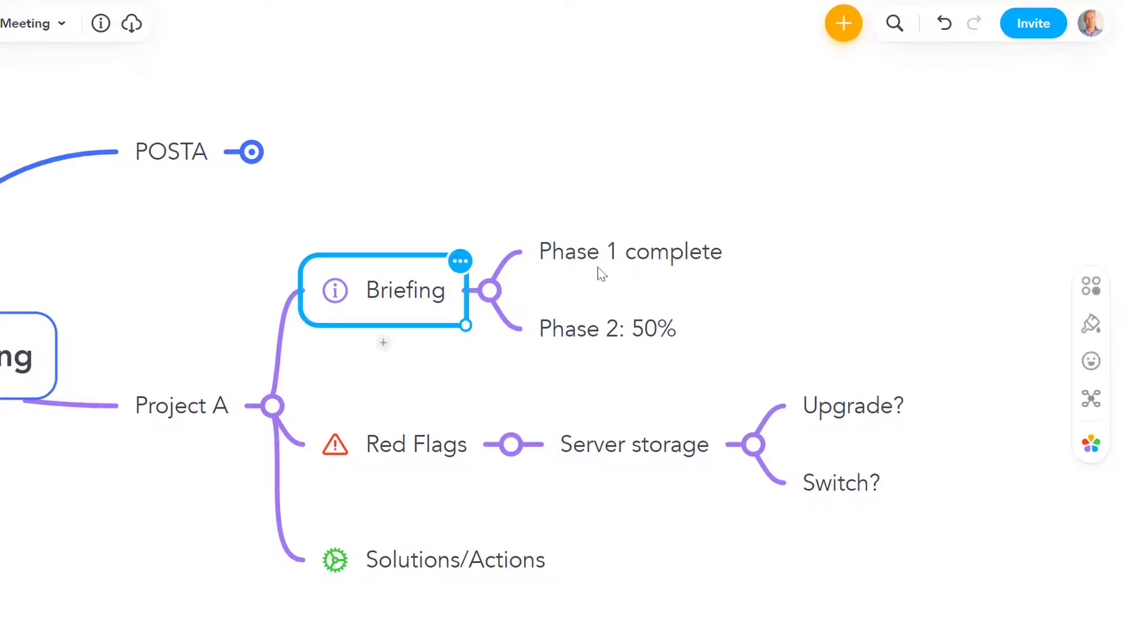
{"action": "left_click", "coordinate": [1091, 286]}
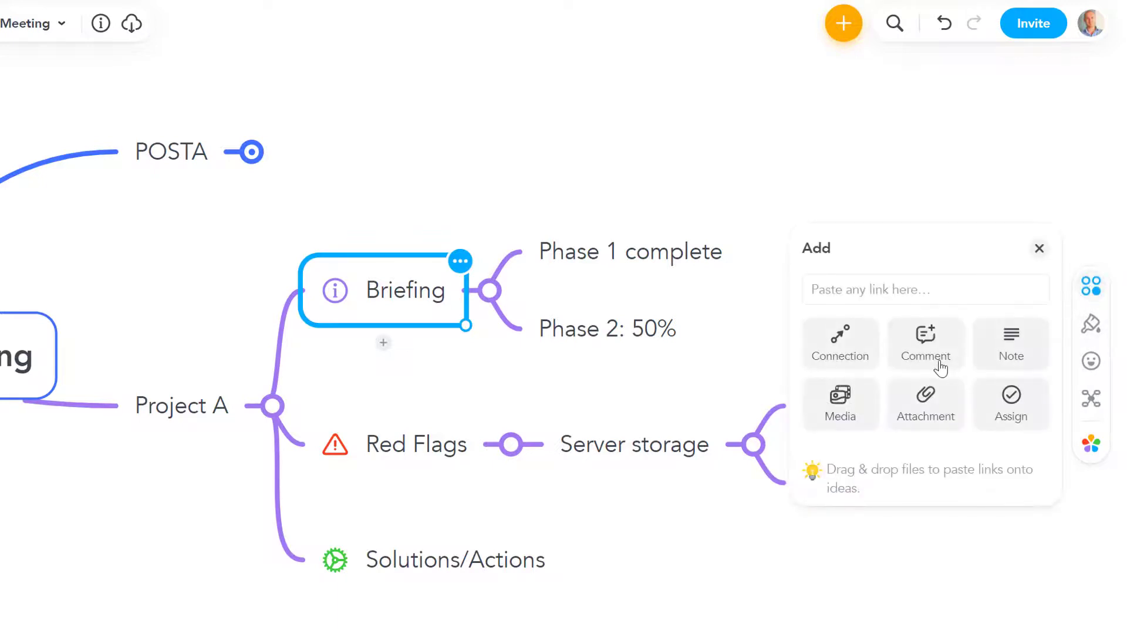
{"action": "left_click", "coordinate": [926, 399]}
{"action": "left_click", "coordinate": [866, 381]}
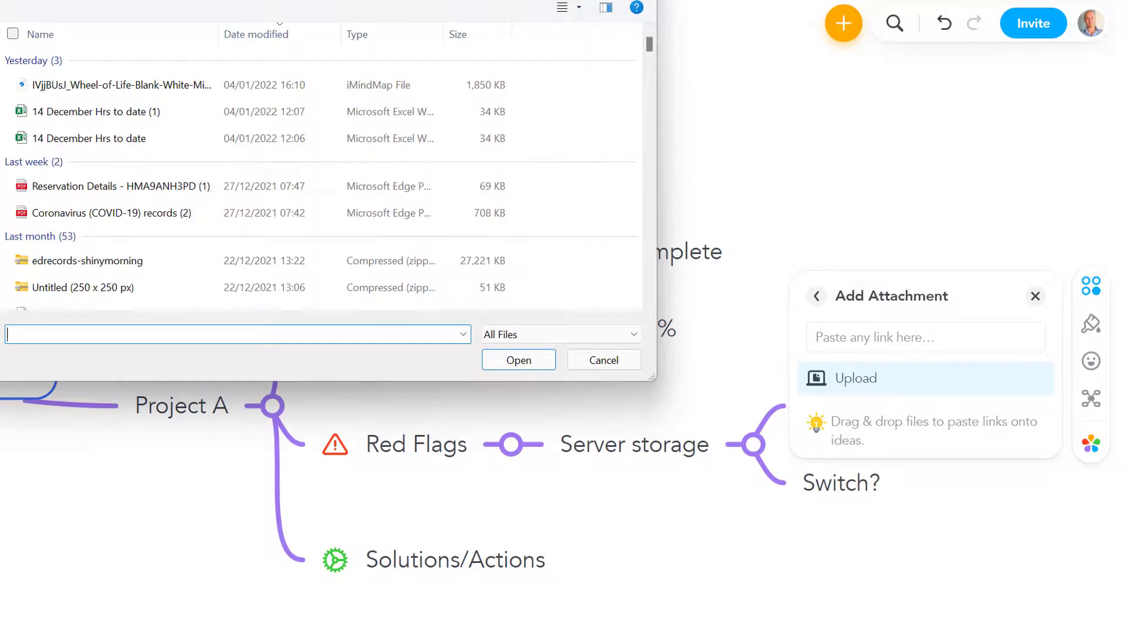
{"action": "left_click", "coordinate": [412, 82]}
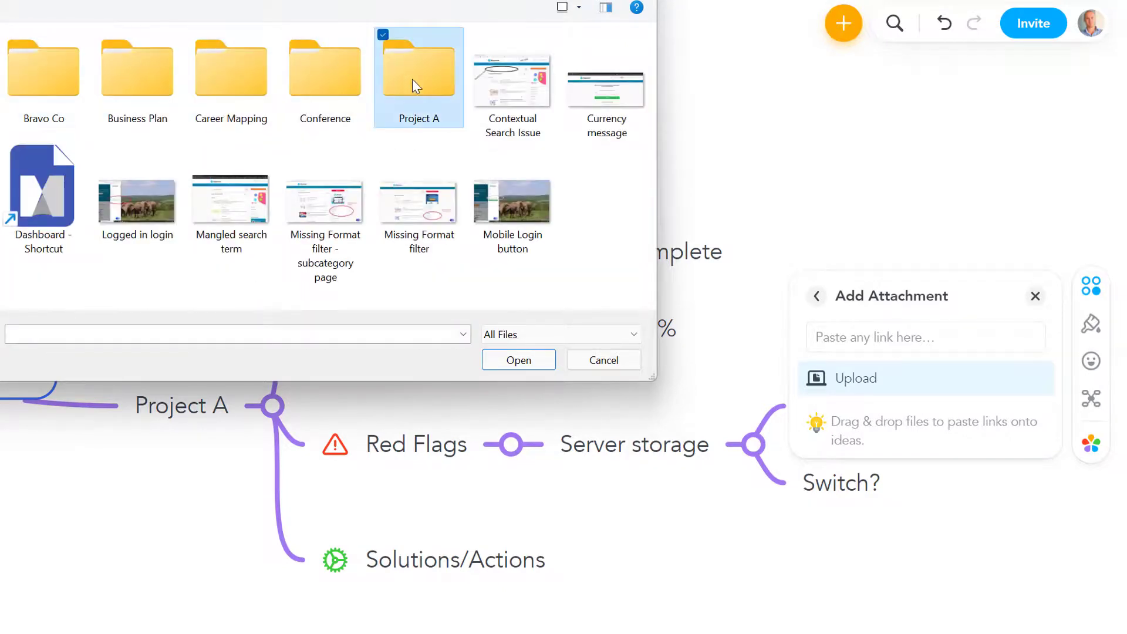
{"action": "double_click", "coordinate": [413, 85]}
{"action": "double_click", "coordinate": [125, 68]}
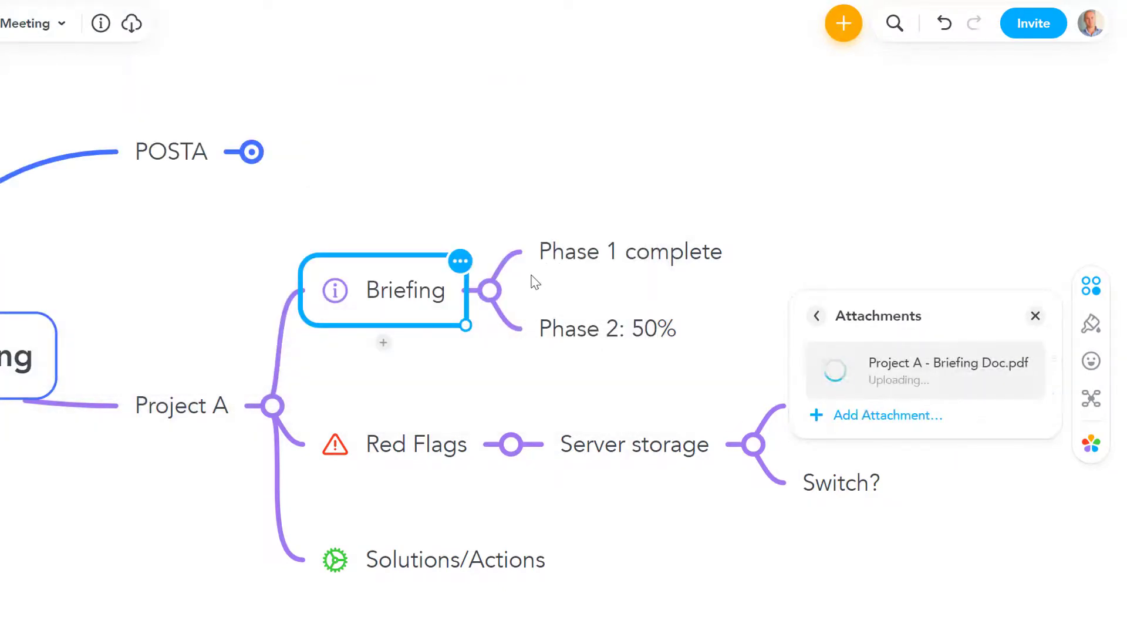
Preview the attached Briefing Doc PDF, then check Server storage, Red Flags and Solutions/Actions.
{"action": "left_click", "coordinate": [562, 404]}
{"action": "left_click", "coordinate": [475, 299]}
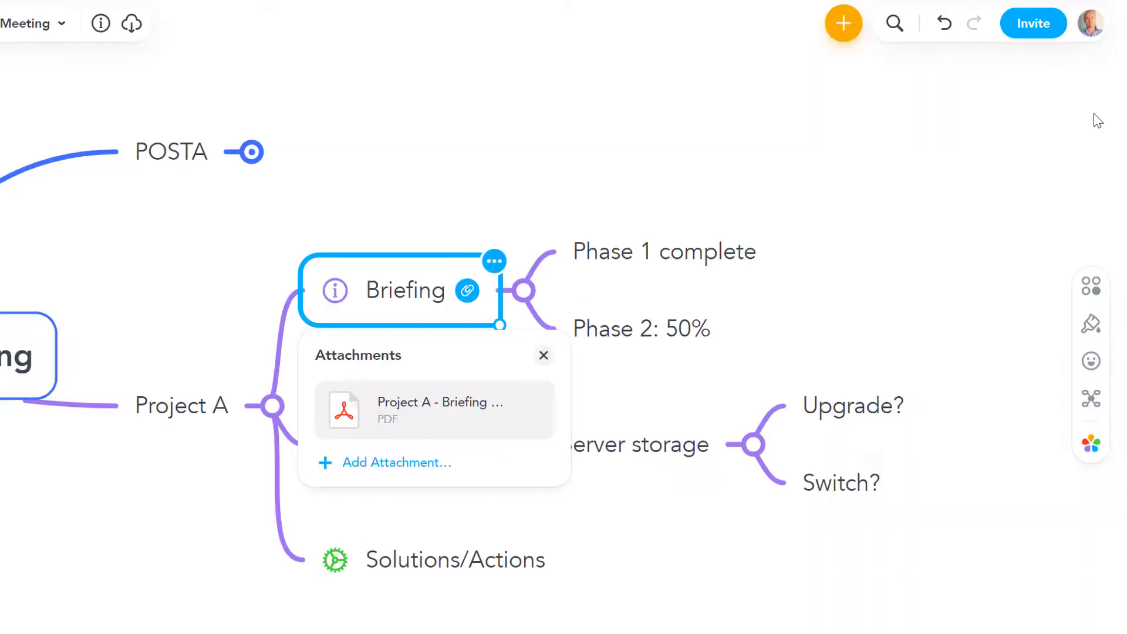
{"action": "left_click", "coordinate": [687, 341]}
{"action": "left_click", "coordinate": [650, 446]}
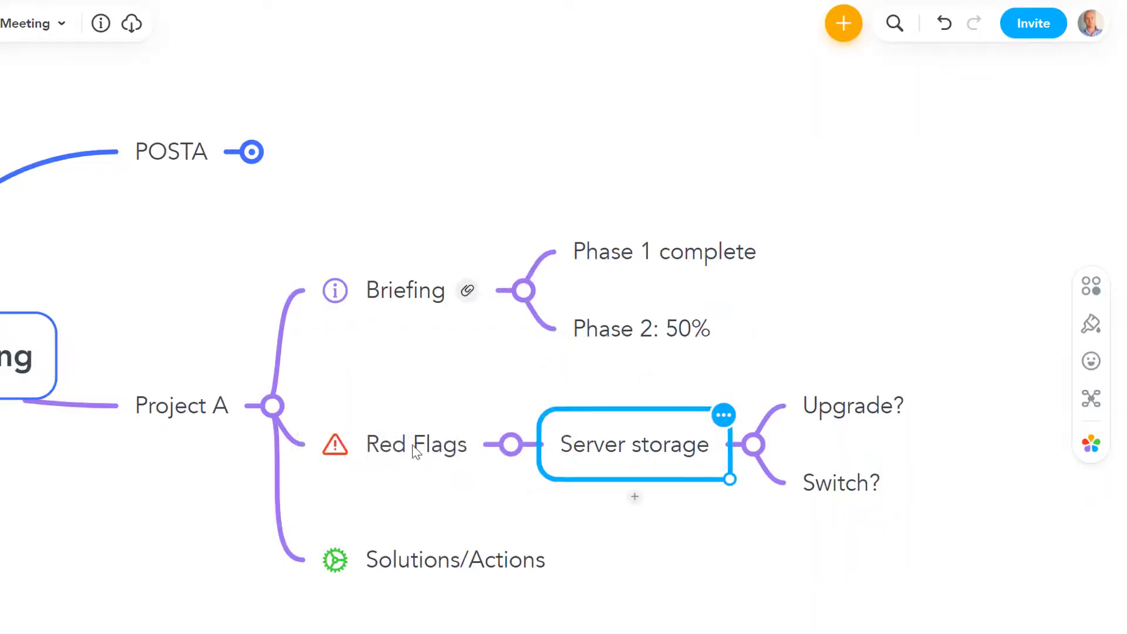
{"action": "left_click", "coordinate": [416, 452]}
{"action": "left_click", "coordinate": [406, 567]}
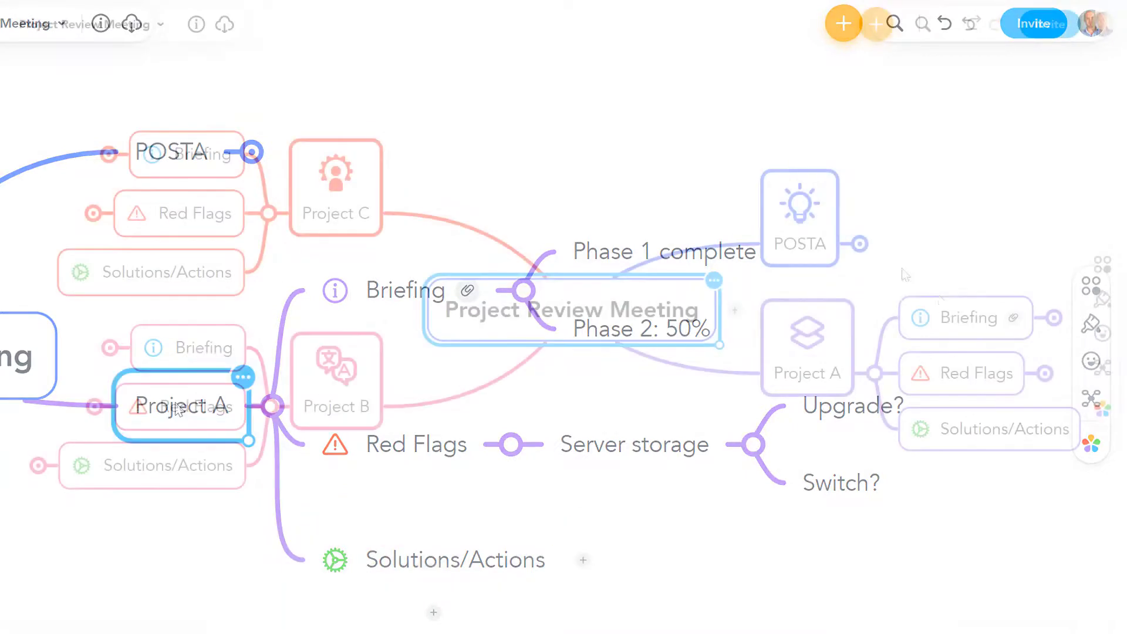
{"action": "left_click", "coordinate": [804, 252]}
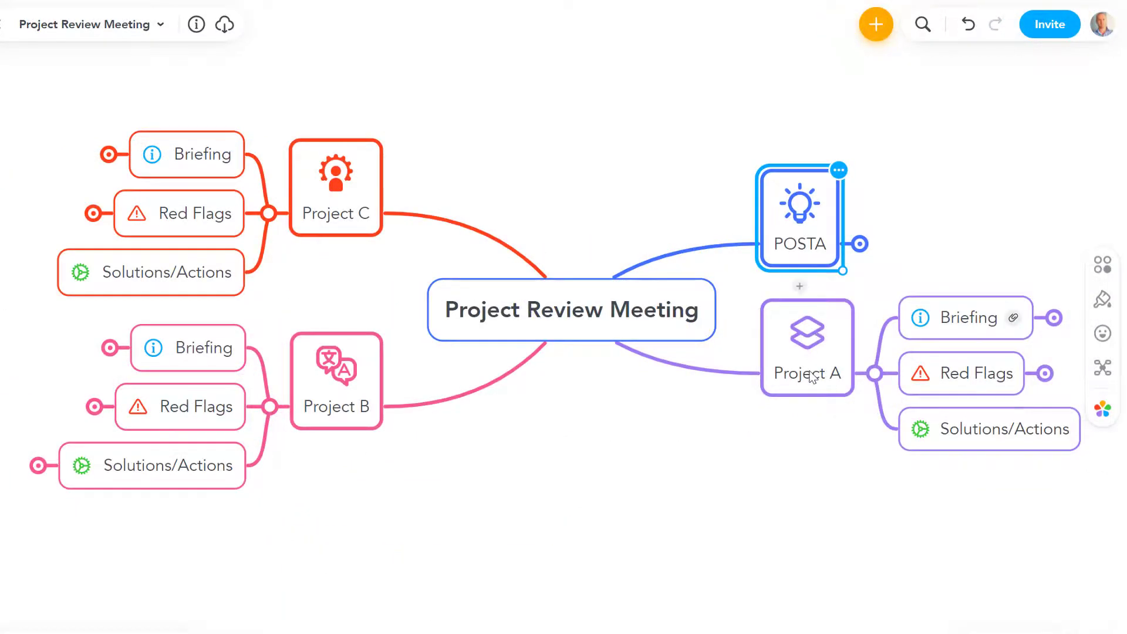
{"action": "left_click", "coordinate": [812, 377]}
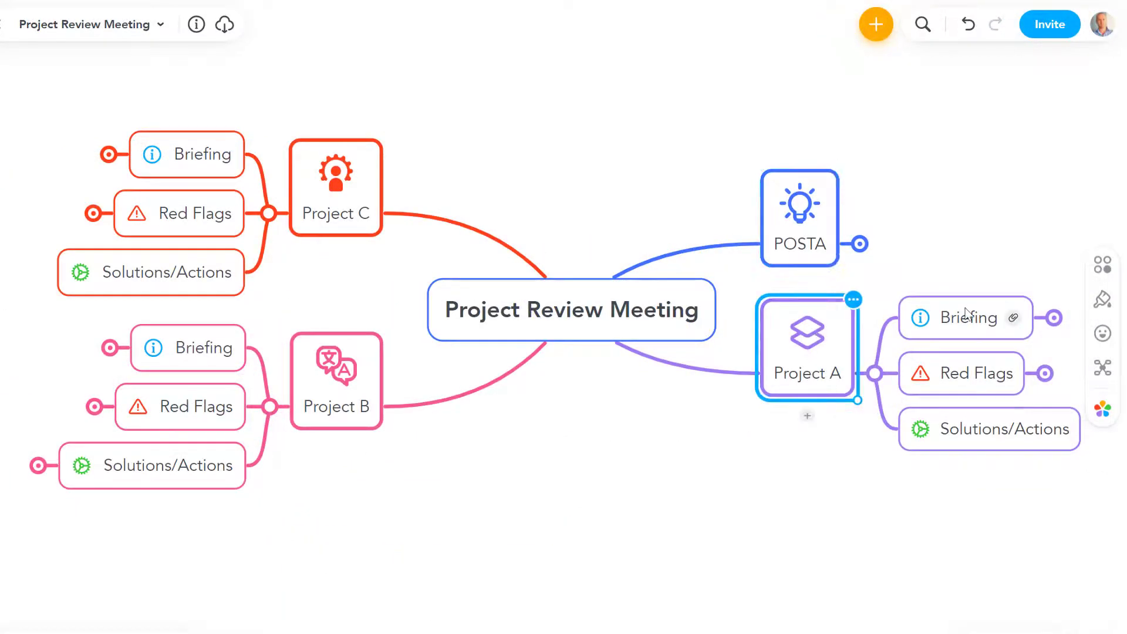
{"action": "left_click", "coordinate": [969, 320]}
{"action": "left_click", "coordinate": [969, 373]}
{"action": "left_click", "coordinate": [976, 433]}
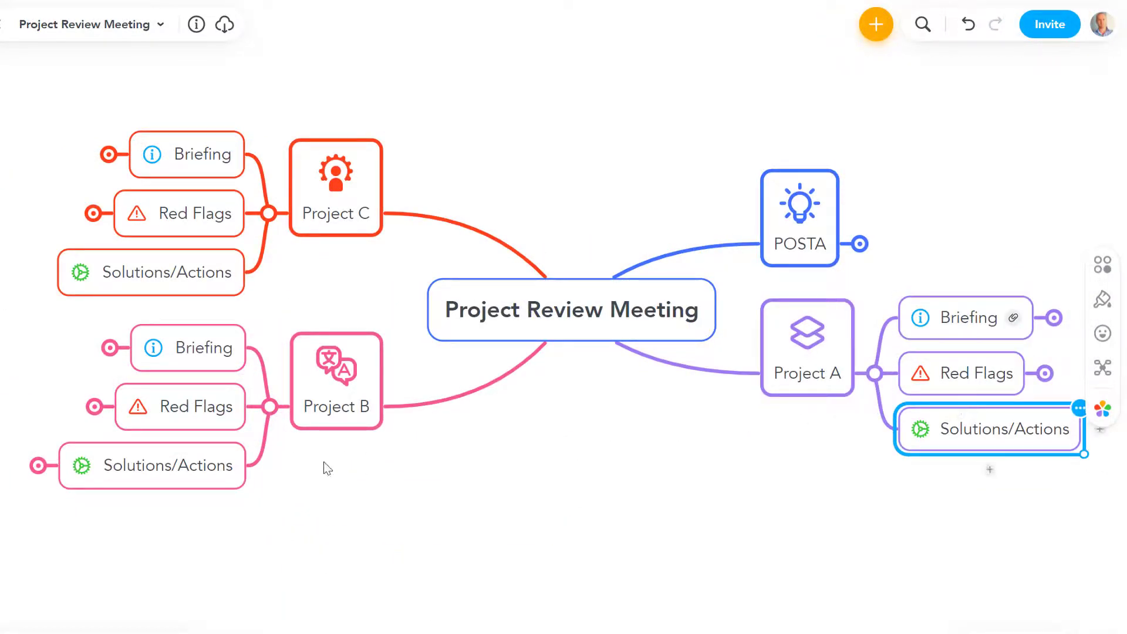
{"action": "left_click", "coordinate": [329, 393]}
{"action": "left_click", "coordinate": [200, 360]}
{"action": "left_click", "coordinate": [193, 411]}
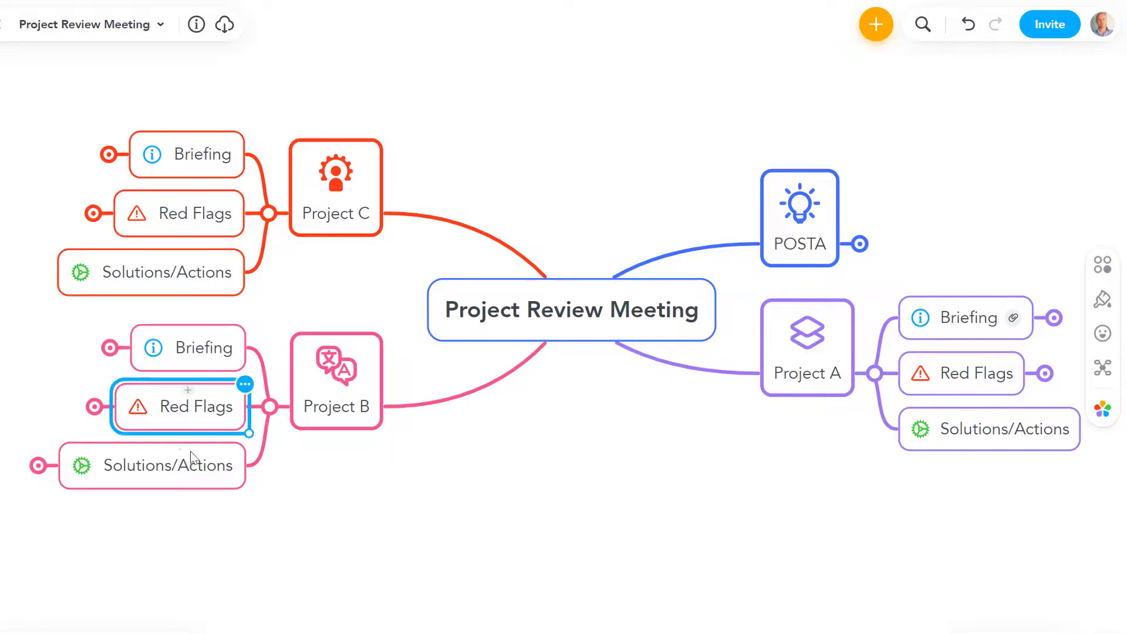
{"action": "left_click", "coordinate": [191, 470]}
{"action": "left_click", "coordinate": [320, 219]}
{"action": "left_click", "coordinate": [226, 169]}
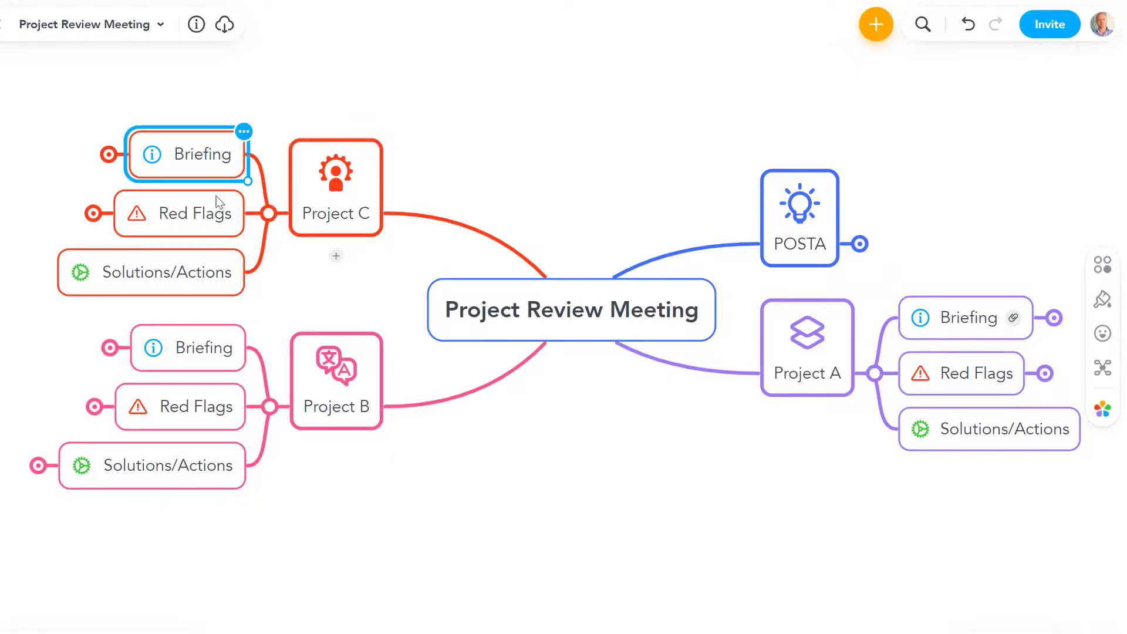
Check Project C's Red Flags and Solutions/Actions, then expand Project A's Briefing phases.
{"action": "left_click", "coordinate": [212, 216]}
{"action": "left_click", "coordinate": [205, 284]}
{"action": "left_click", "coordinate": [664, 456]}
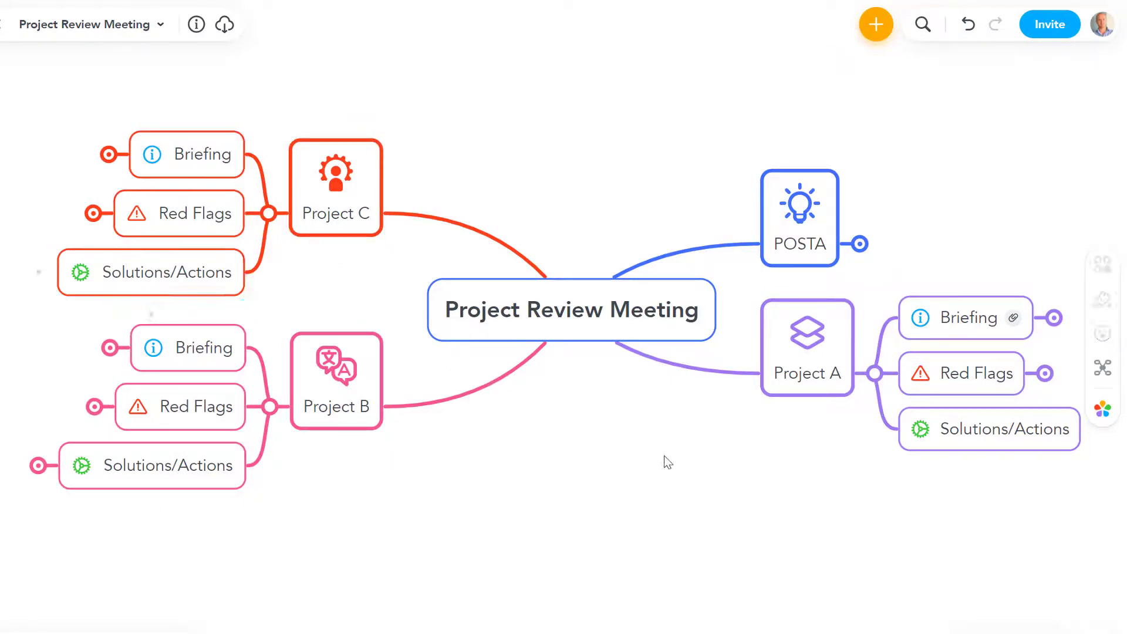
{"action": "left_click_drag", "start_coordinate": [672, 463], "coordinate": [385, 485]}
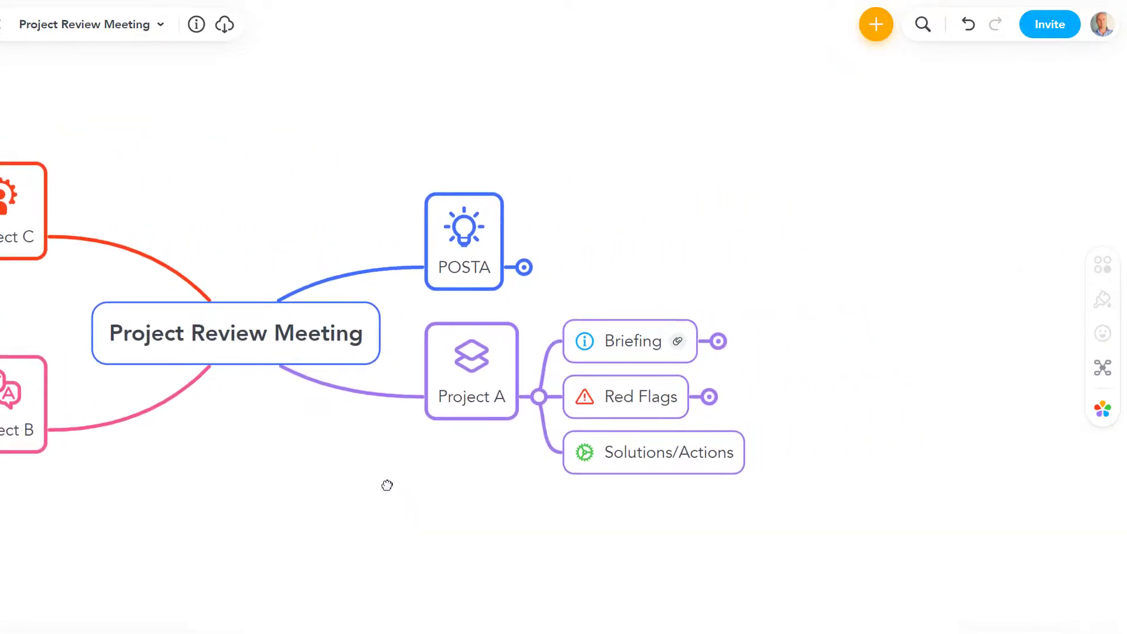
{"action": "scroll", "coordinate": [386, 485], "scroll_direction": "up", "scroll_amount": 2}
{"action": "scroll", "coordinate": [387, 485], "scroll_direction": "up", "scroll_amount": 2}
{"action": "scroll", "coordinate": [411, 493], "scroll_direction": "right", "scroll_amount": 5}
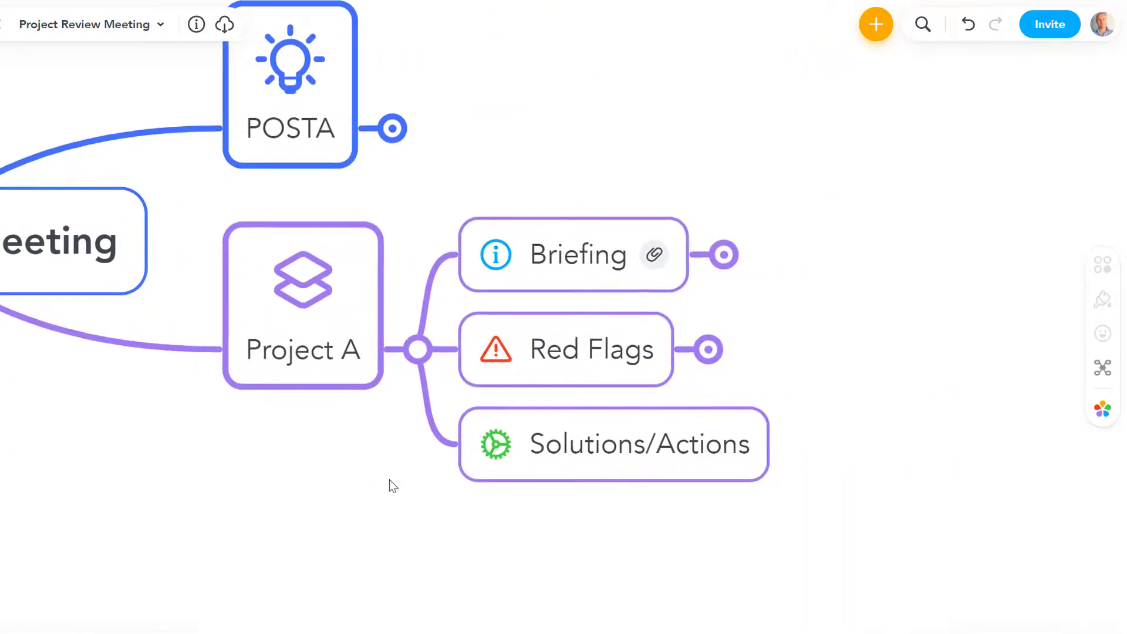
{"action": "left_click", "coordinate": [713, 254]}
{"action": "left_click_drag", "start_coordinate": [758, 423], "coordinate": [686, 411]}
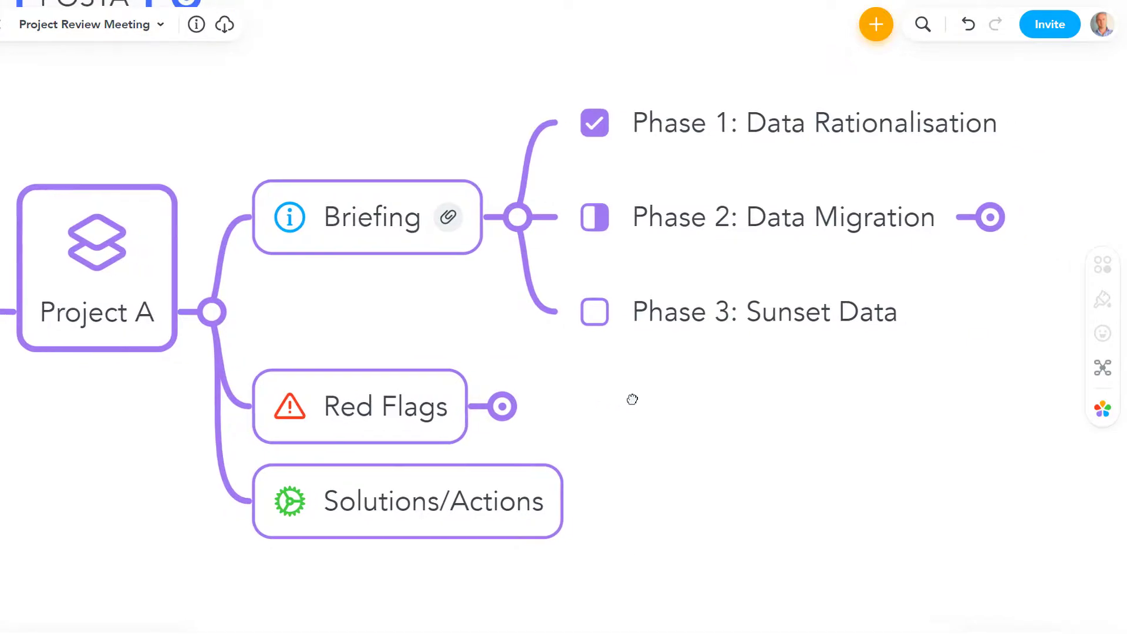
Expand Red Flags, Server storage, Switch?, Upgrade?, Vendor C, Vendor B and New player.
{"action": "left_click", "coordinate": [500, 410]}
{"action": "left_click", "coordinate": [799, 407]}
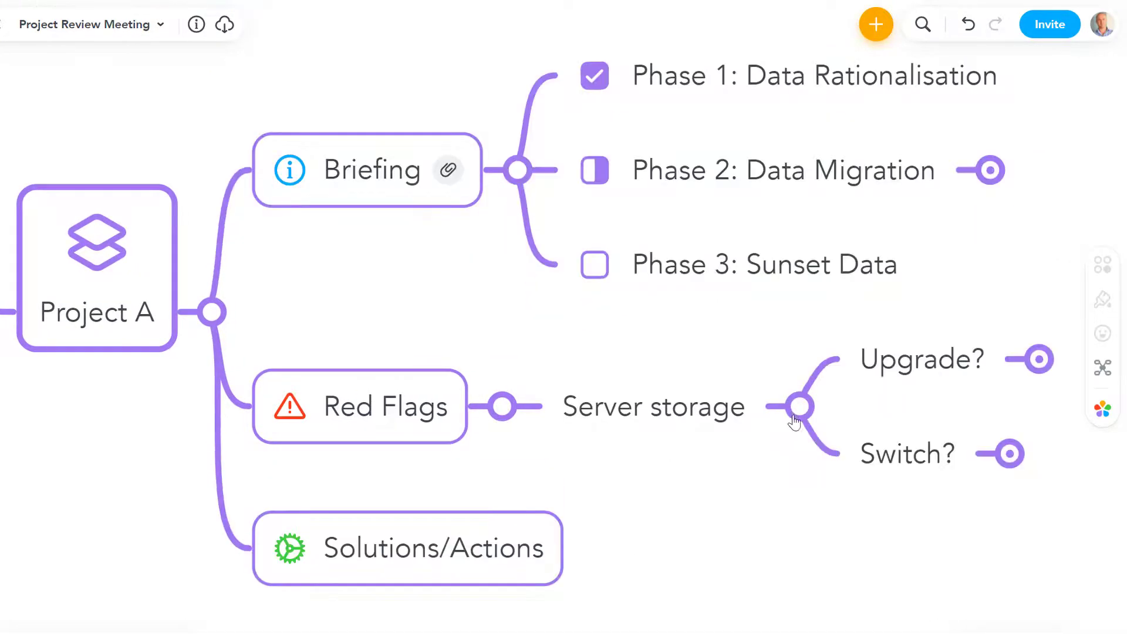
{"action": "scroll", "coordinate": [835, 522], "scroll_direction": "down", "scroll_amount": 3}
{"action": "left_click", "coordinate": [944, 476]}
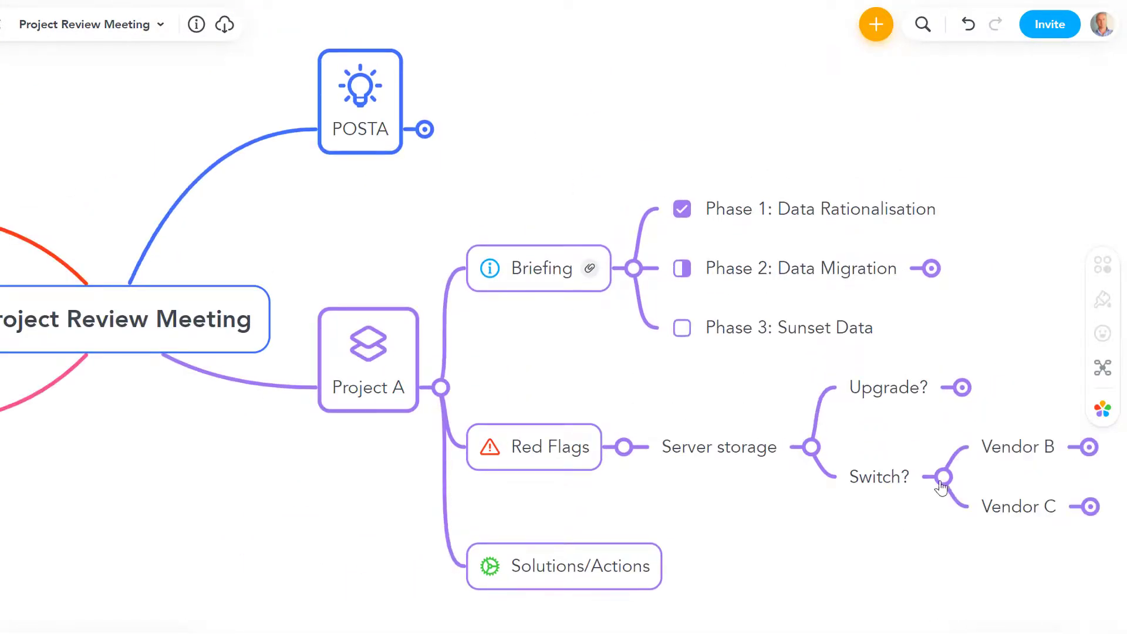
{"action": "left_click", "coordinate": [877, 357]}
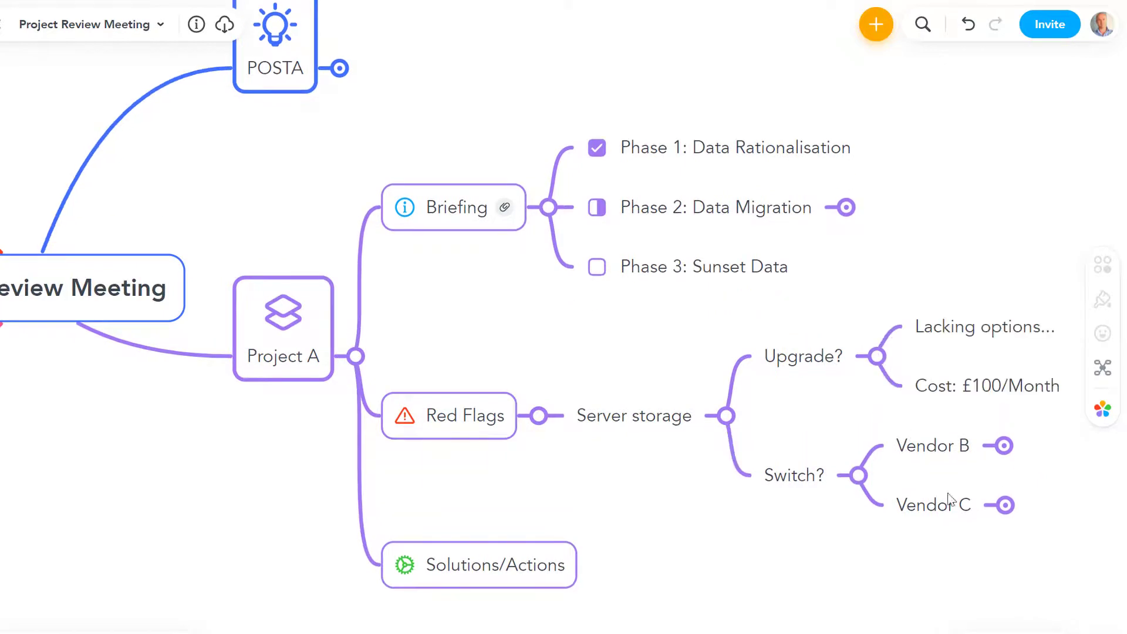
{"action": "left_click", "coordinate": [1005, 504]}
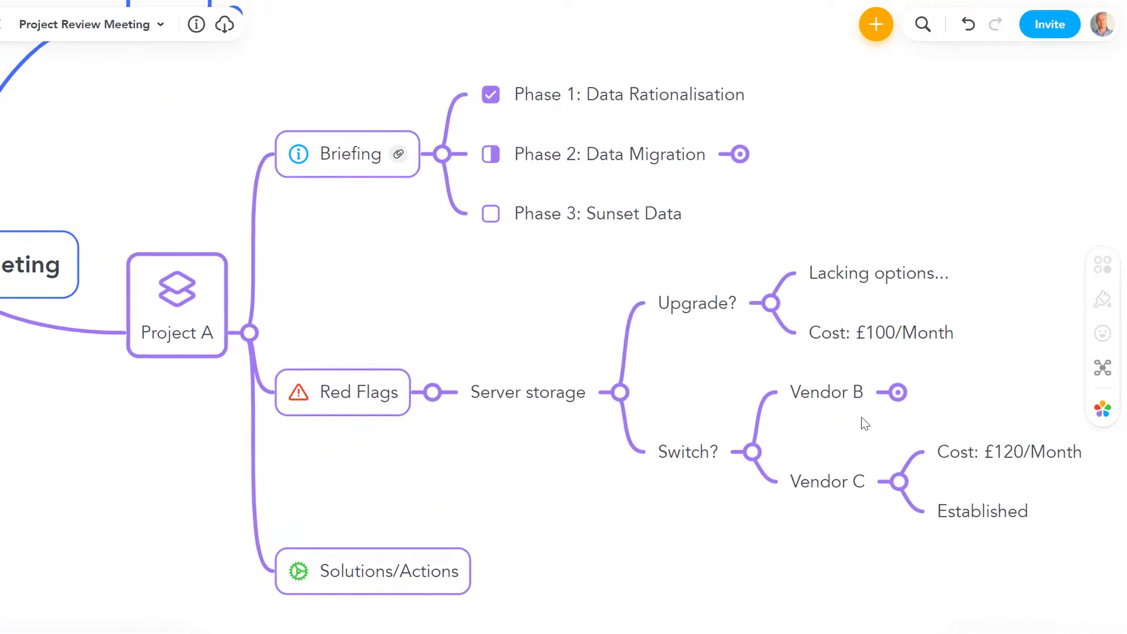
{"action": "left_click", "coordinate": [897, 392]}
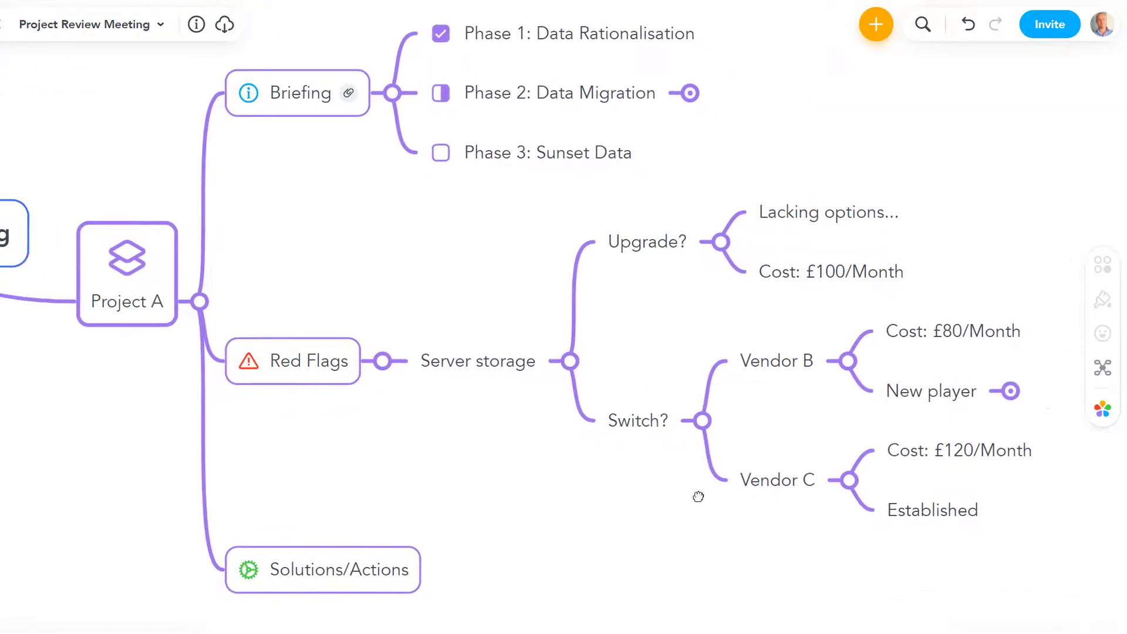
{"action": "left_click", "coordinate": [1010, 391]}
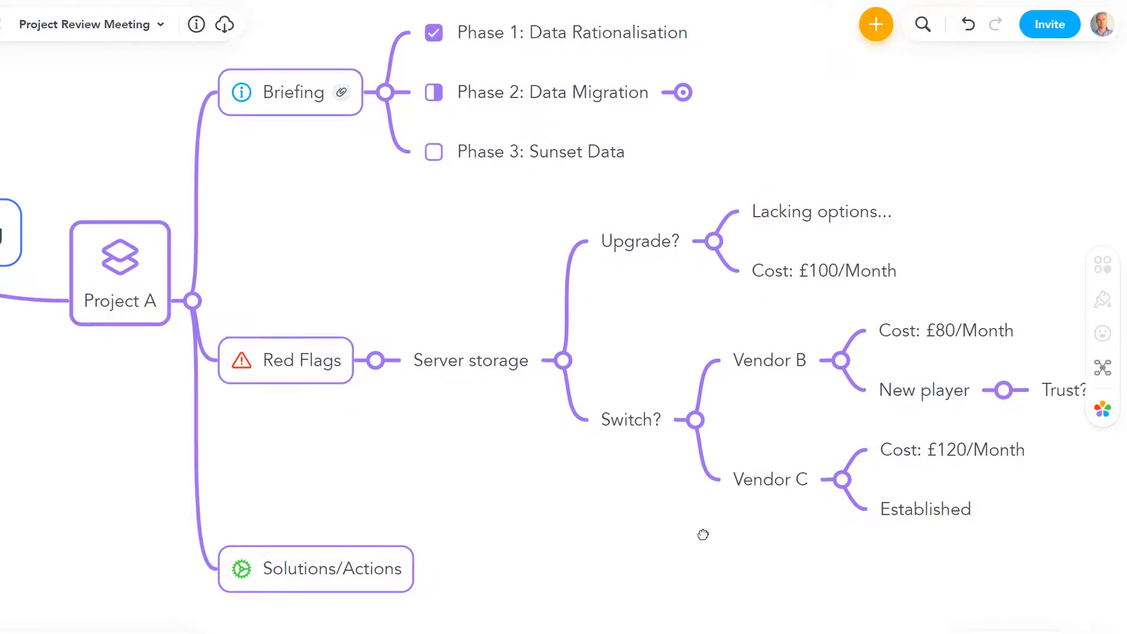
Add a 'Known users?' idea below Trust? under New player.
{"action": "left_click", "coordinate": [939, 384]}
{"action": "key", "text": "Return"}
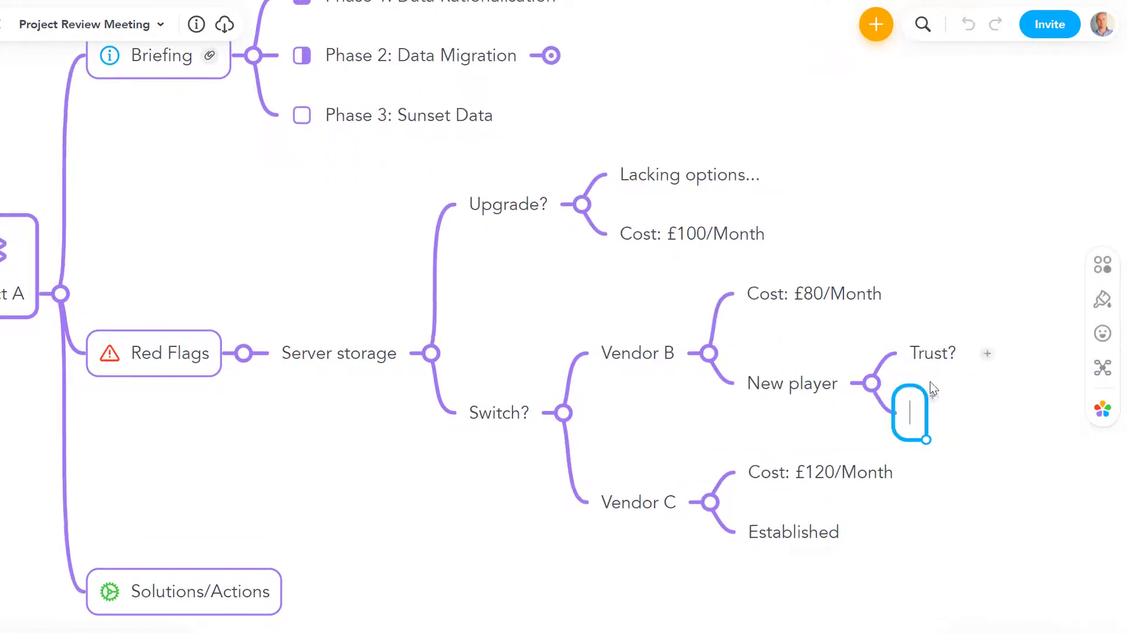
{"action": "type", "text": "A"}
{"action": "key", "text": "BackSpace"}
{"action": "type", "text": "Known users?"}
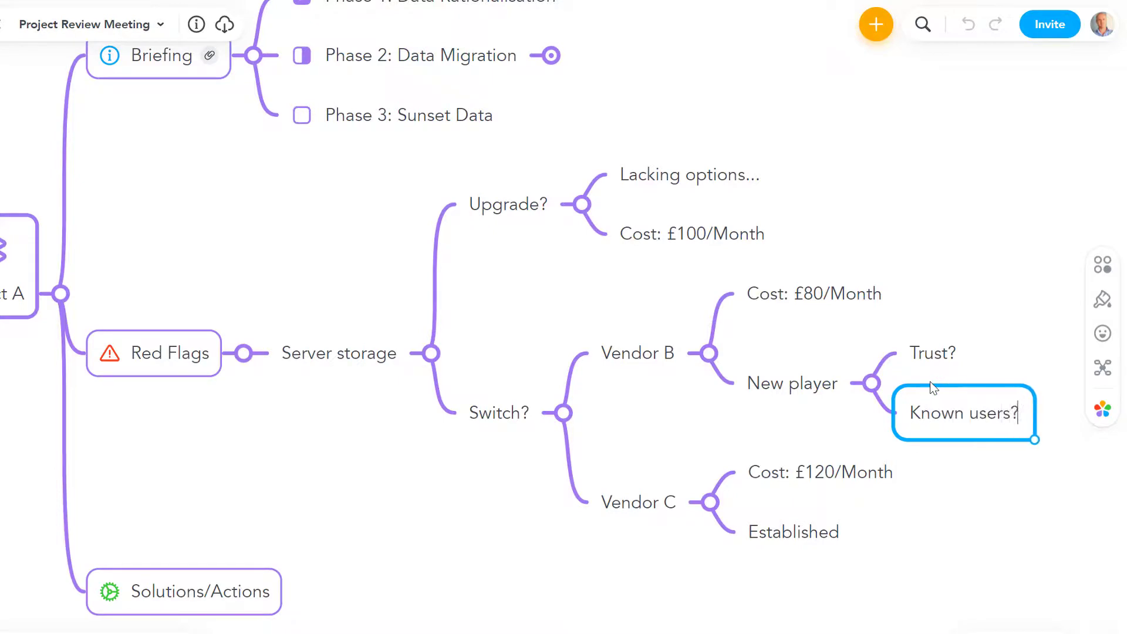
{"action": "key", "text": "Return"}
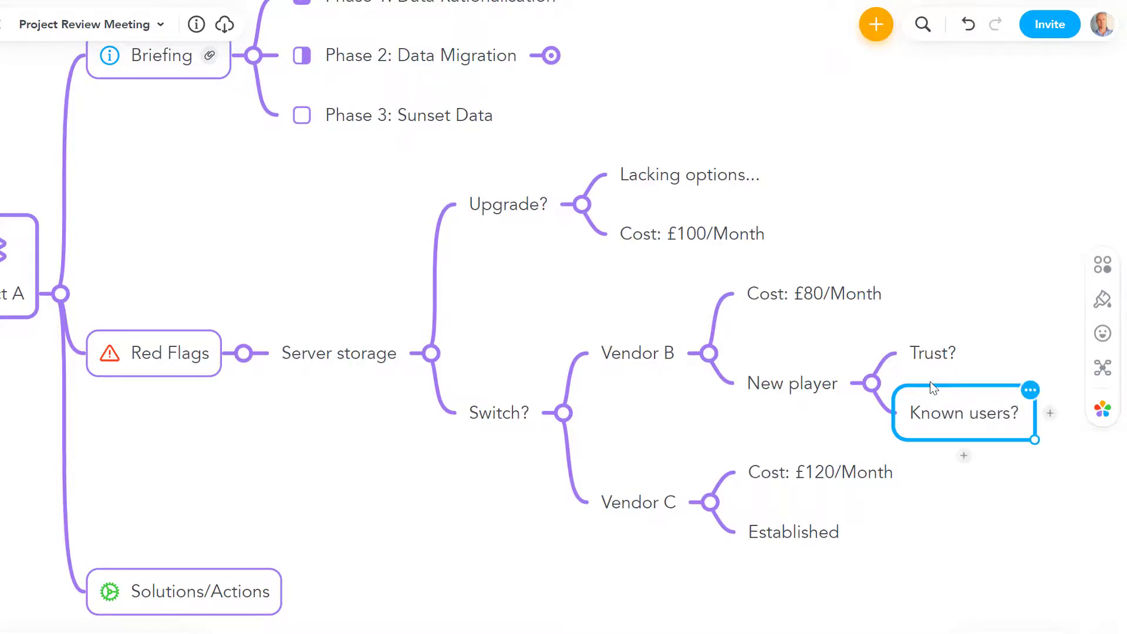
Collapse the New player, Vendor B and Vendor C branches, then select the Switch? idea.
{"action": "left_click", "coordinate": [810, 387]}
{"action": "left_click", "coordinate": [872, 383]}
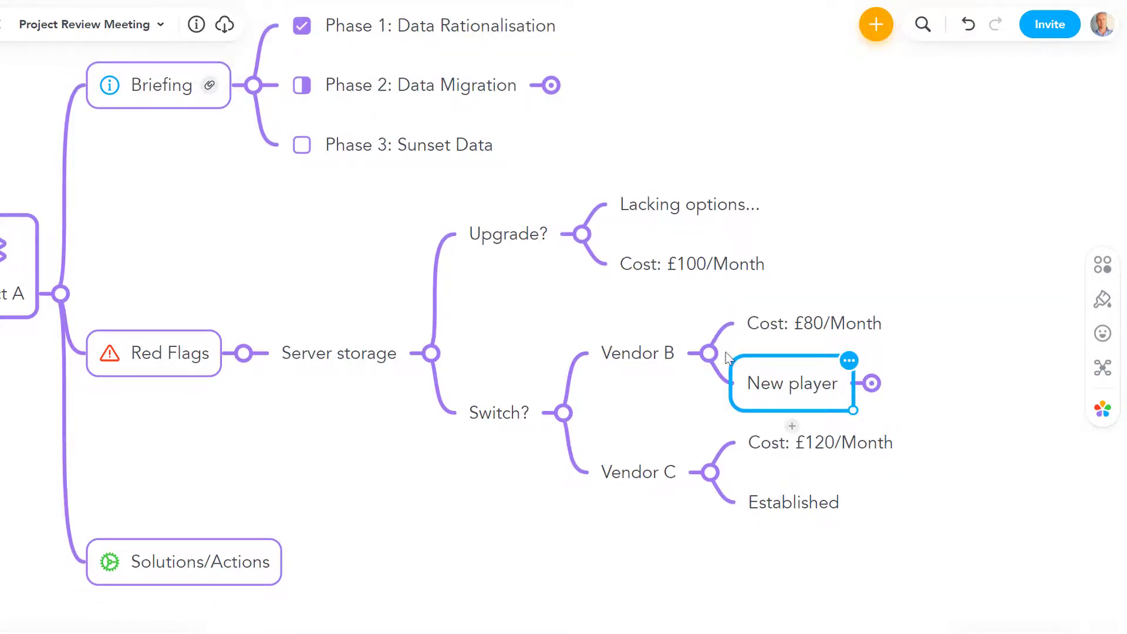
{"action": "left_click", "coordinate": [709, 354]}
{"action": "left_click", "coordinate": [712, 444]}
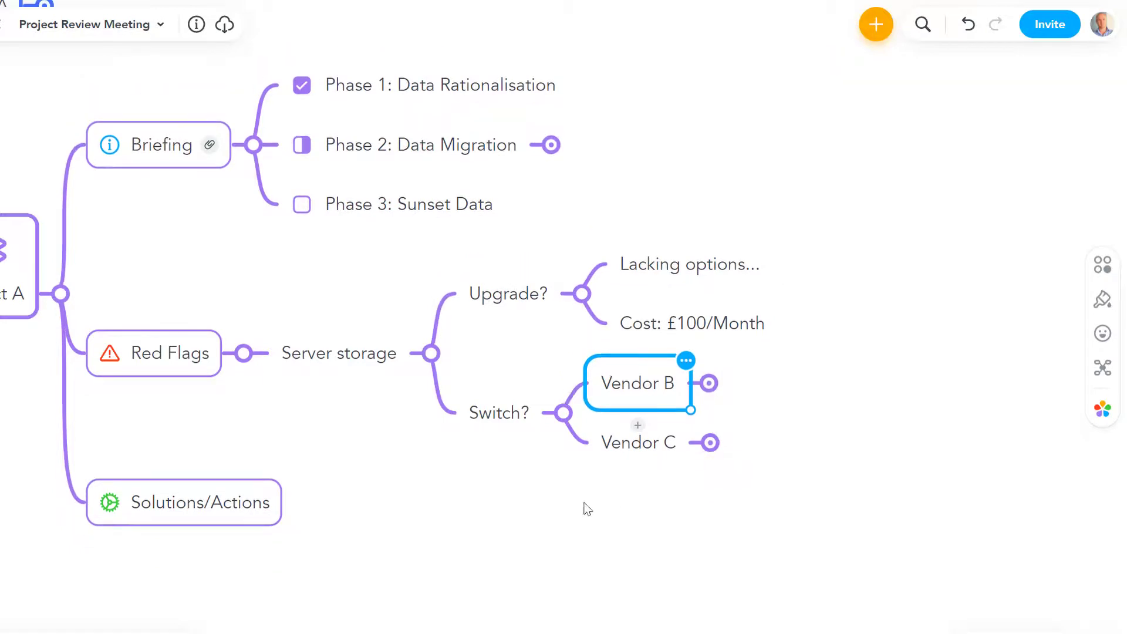
{"action": "left_click_drag", "start_coordinate": [683, 514], "coordinate": [859, 534]}
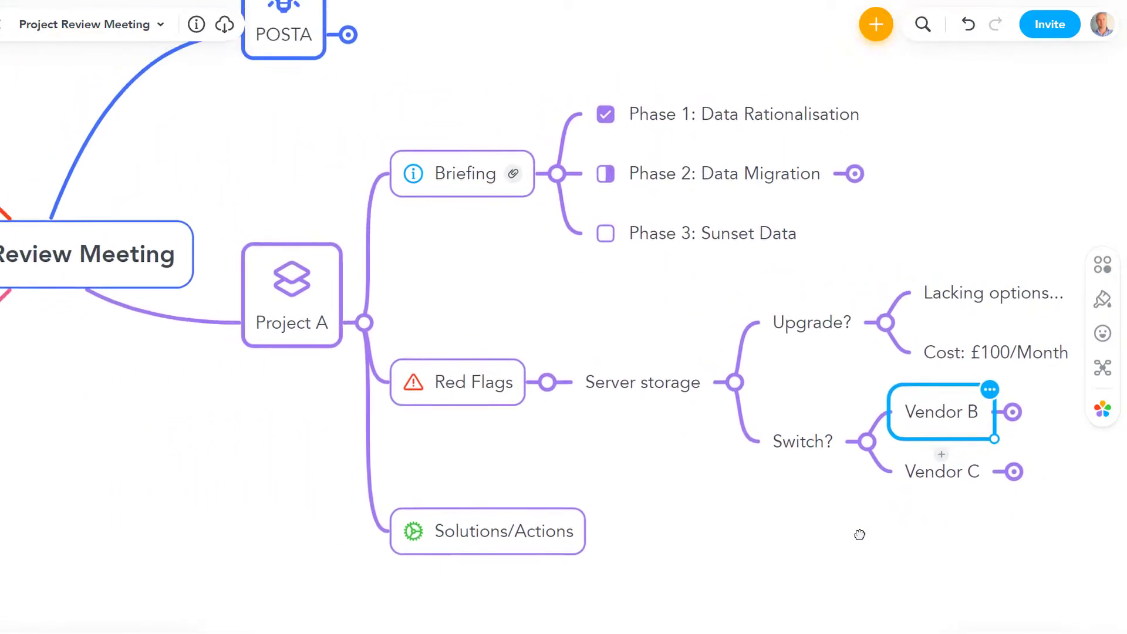
{"action": "left_click", "coordinate": [670, 474]}
{"action": "left_click", "coordinate": [793, 452]}
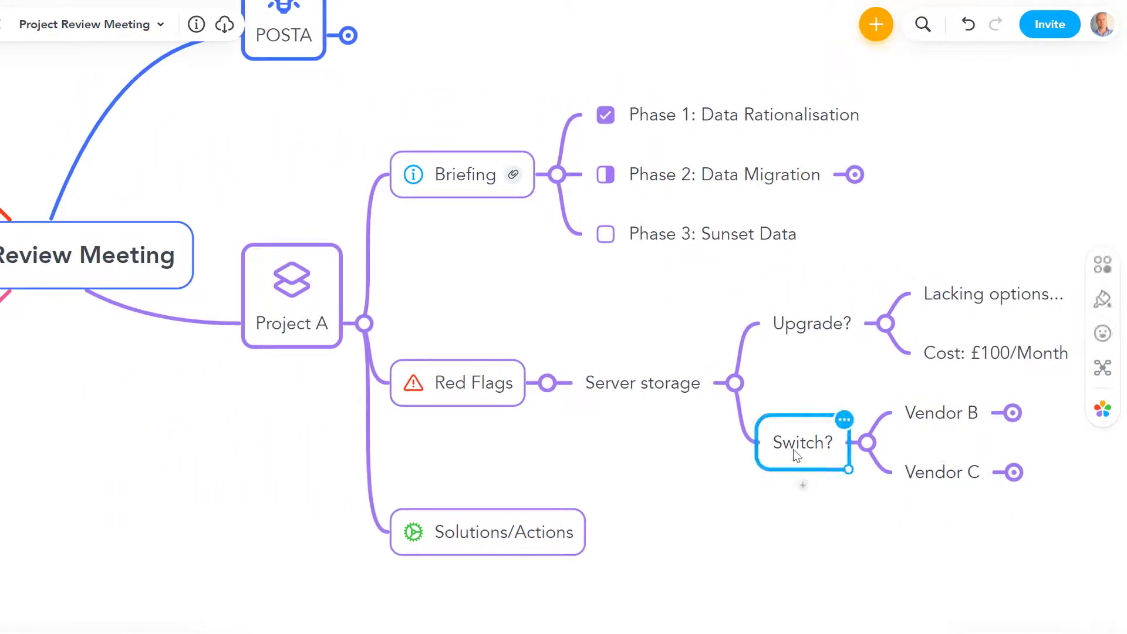
Give Switch? the thumbs-up icon from the Personal icons, then select Solutions/Actions.
{"action": "left_click", "coordinate": [1103, 335]}
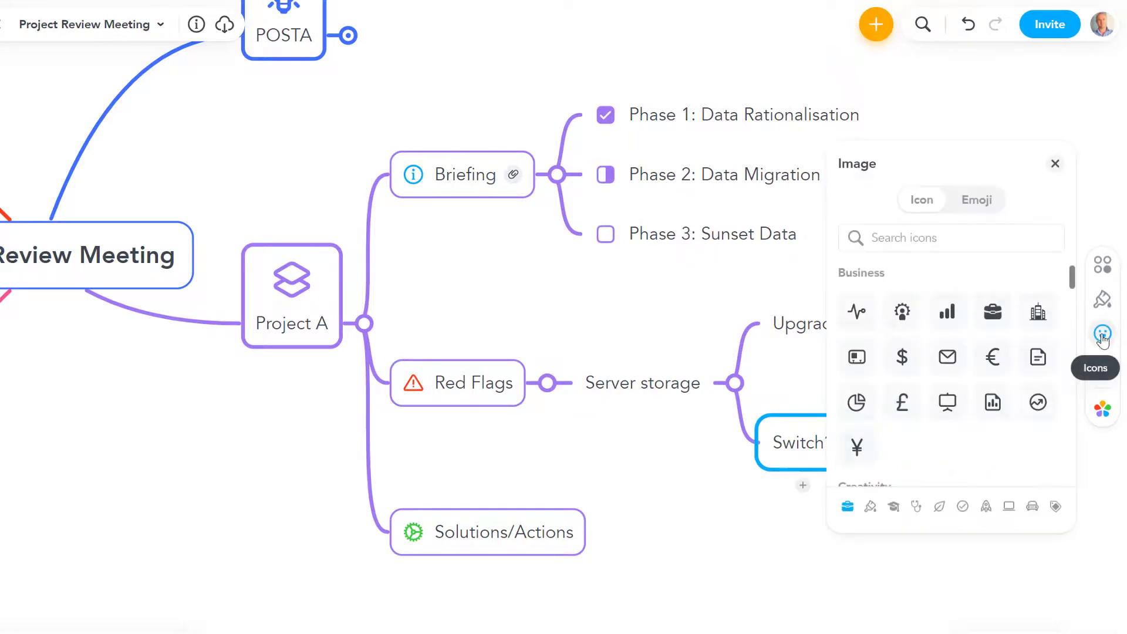
{"action": "scroll", "coordinate": [947, 433], "scroll_direction": "down", "scroll_amount": 2}
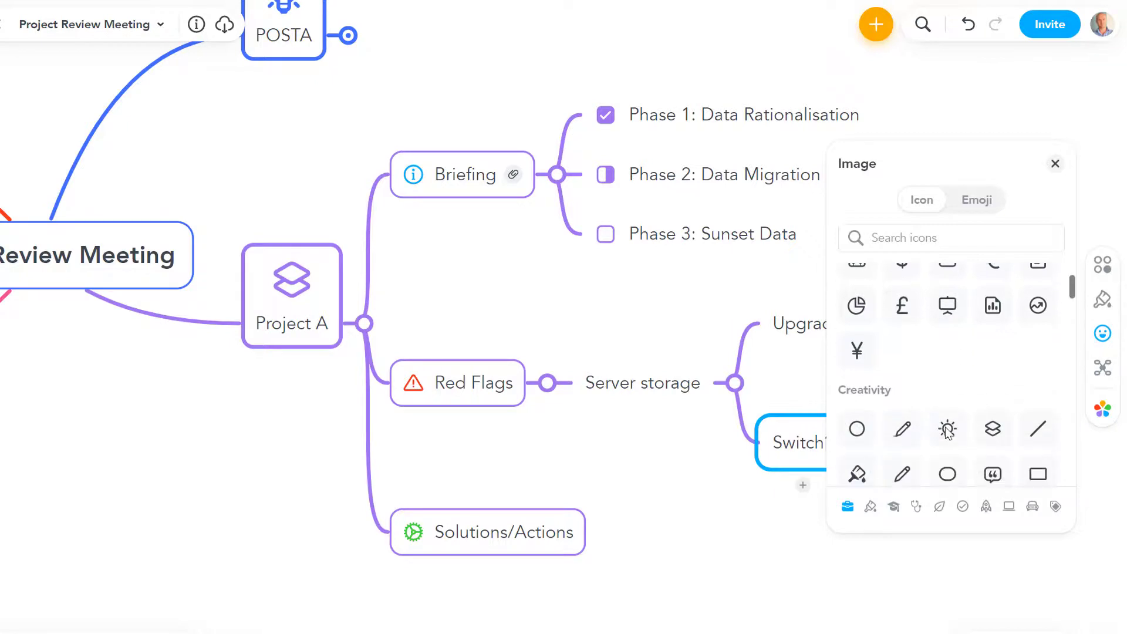
{"action": "scroll", "coordinate": [946, 428], "scroll_direction": "down", "scroll_amount": 5}
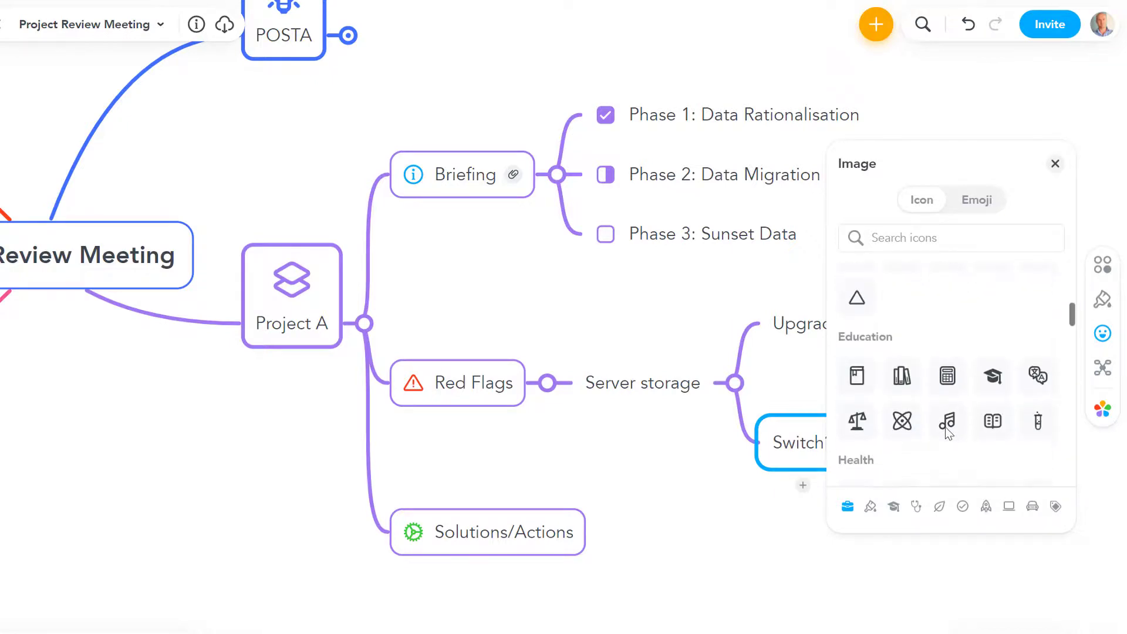
{"action": "scroll", "coordinate": [946, 427], "scroll_direction": "down", "scroll_amount": 5}
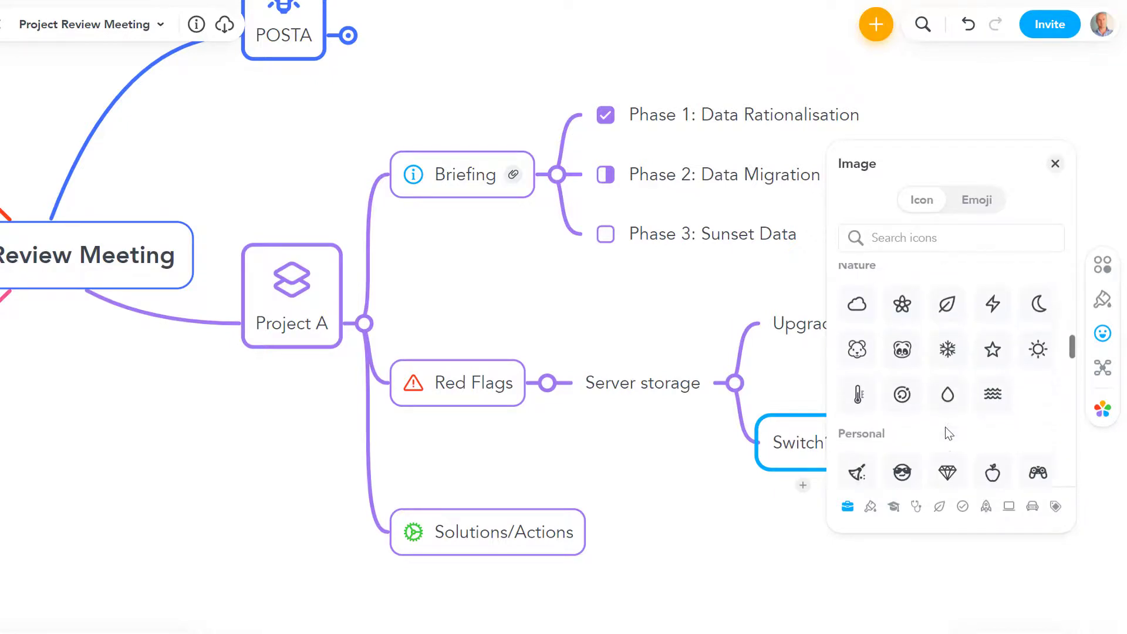
{"action": "scroll", "coordinate": [946, 427], "scroll_direction": "down", "scroll_amount": 3}
{"action": "scroll", "coordinate": [945, 427], "scroll_direction": "down", "scroll_amount": 2}
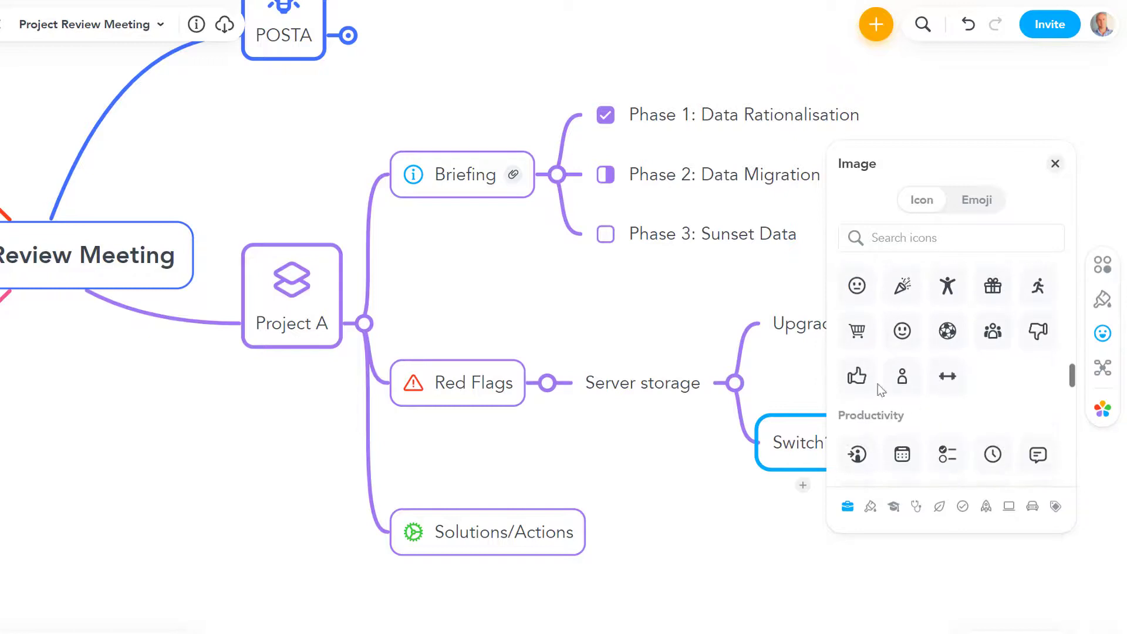
{"action": "left_click", "coordinate": [856, 379]}
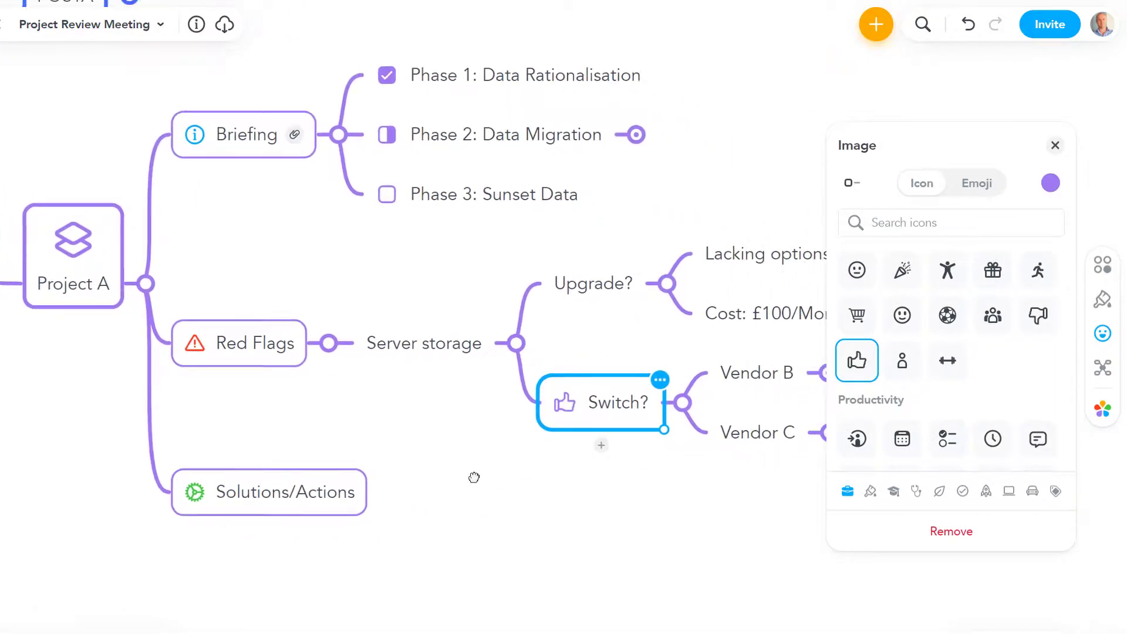
{"action": "left_click", "coordinate": [311, 486]}
Add a child idea 'Initiate Server Switch' under Solutions/Actions.
{"action": "key", "text": "Tab"}
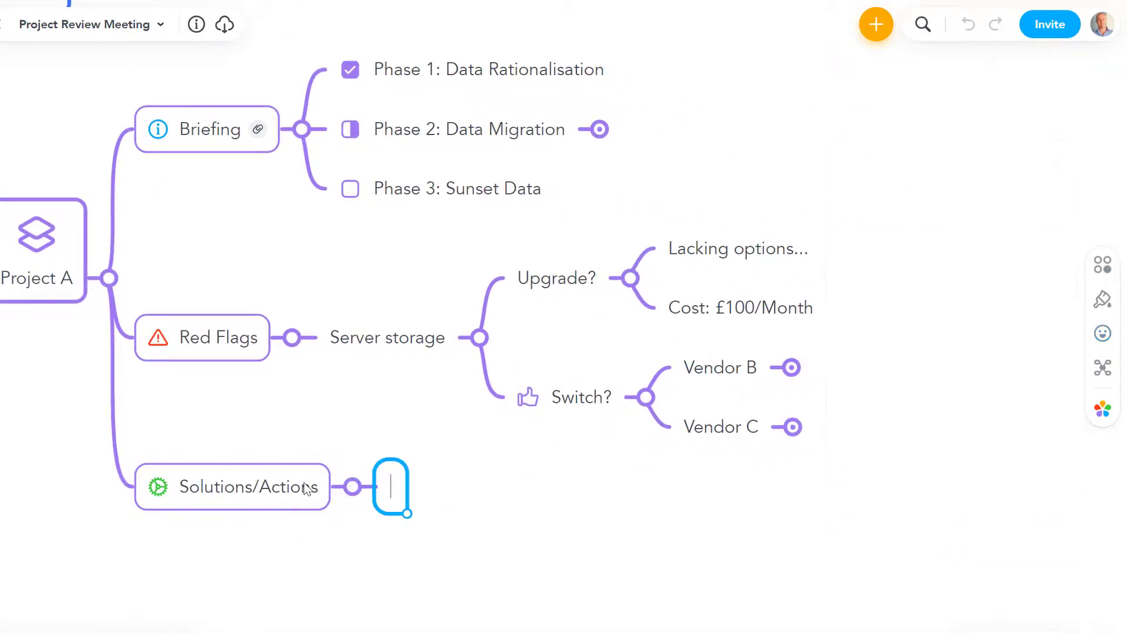
{"action": "type", "text": "Initiate "}
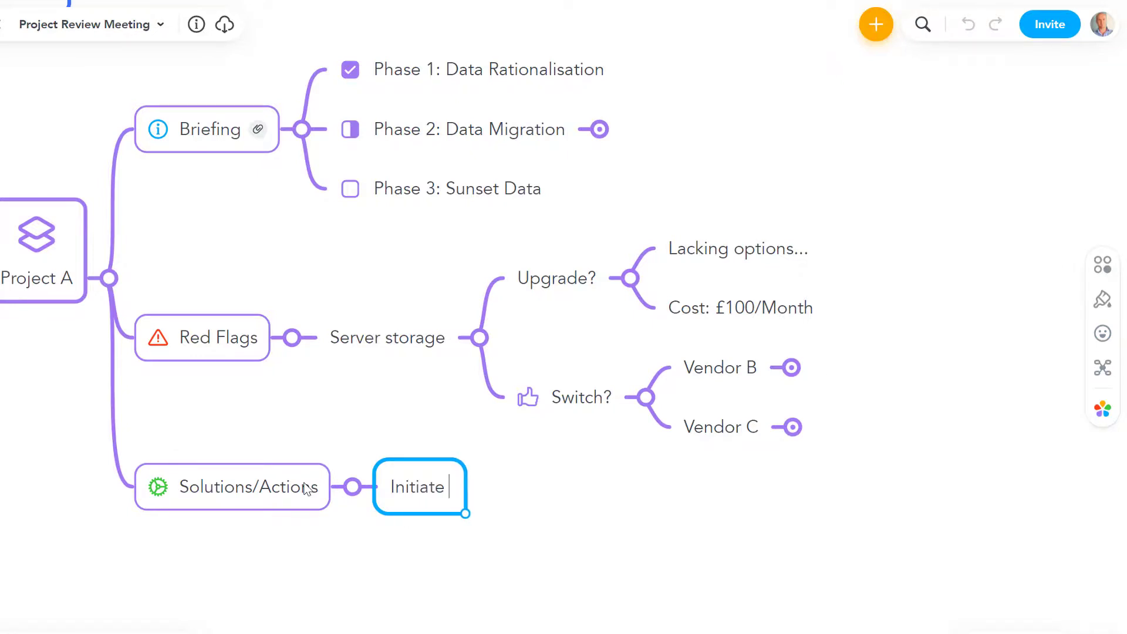
{"action": "type", "text": "Server"}
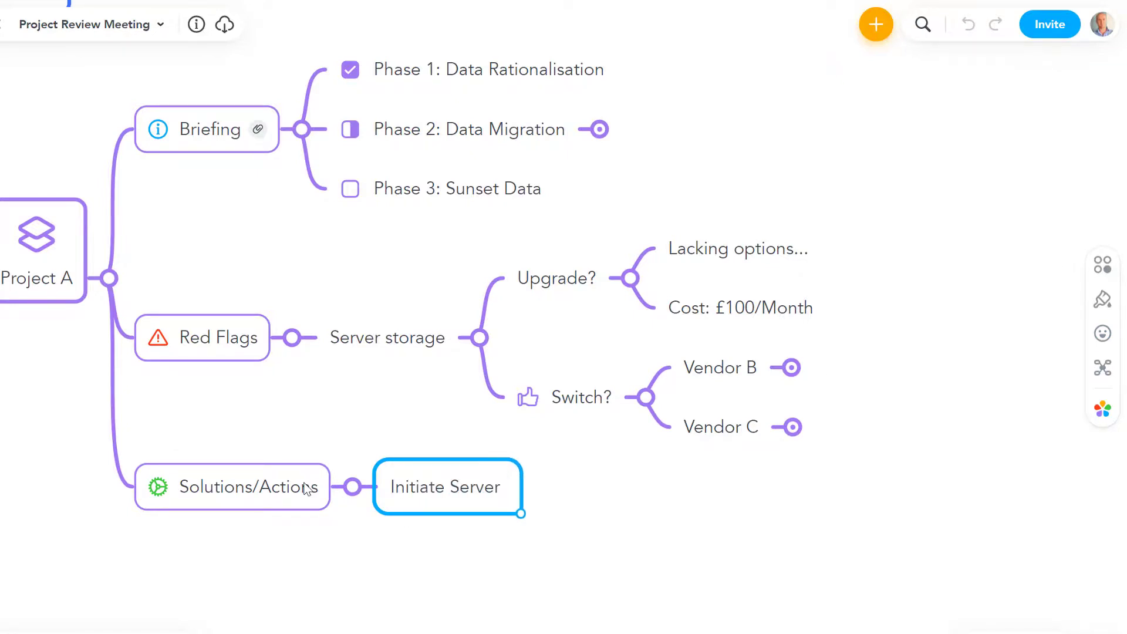
{"action": "type", "text": " Swith"}
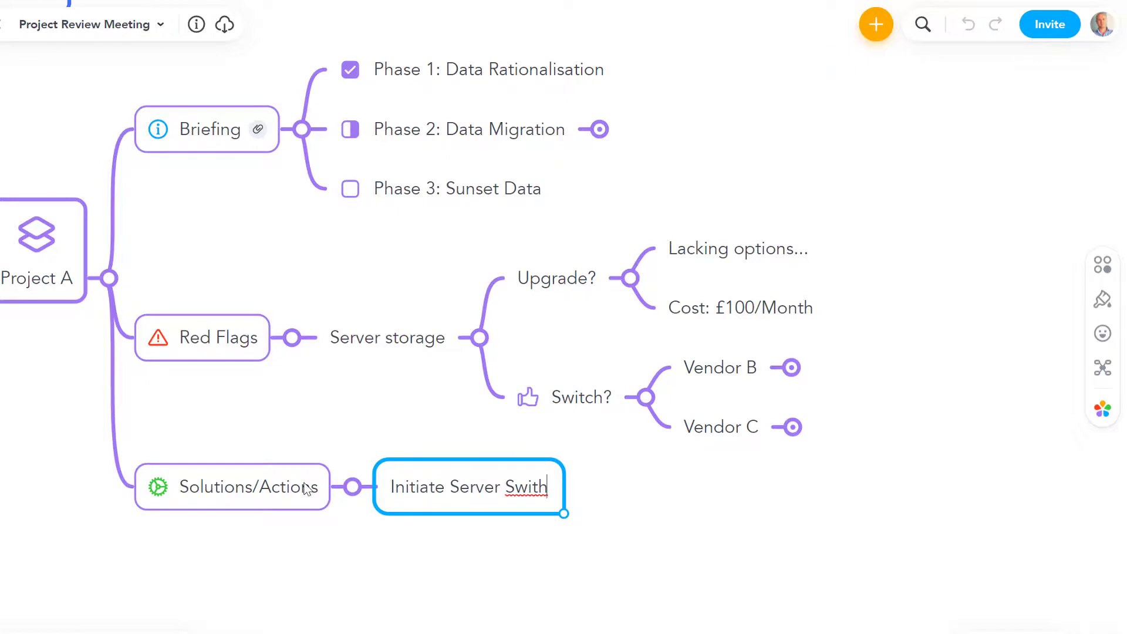
{"action": "key", "text": "BackSpace"}
{"action": "type", "text": "ch"}
{"action": "key", "text": "Return"}
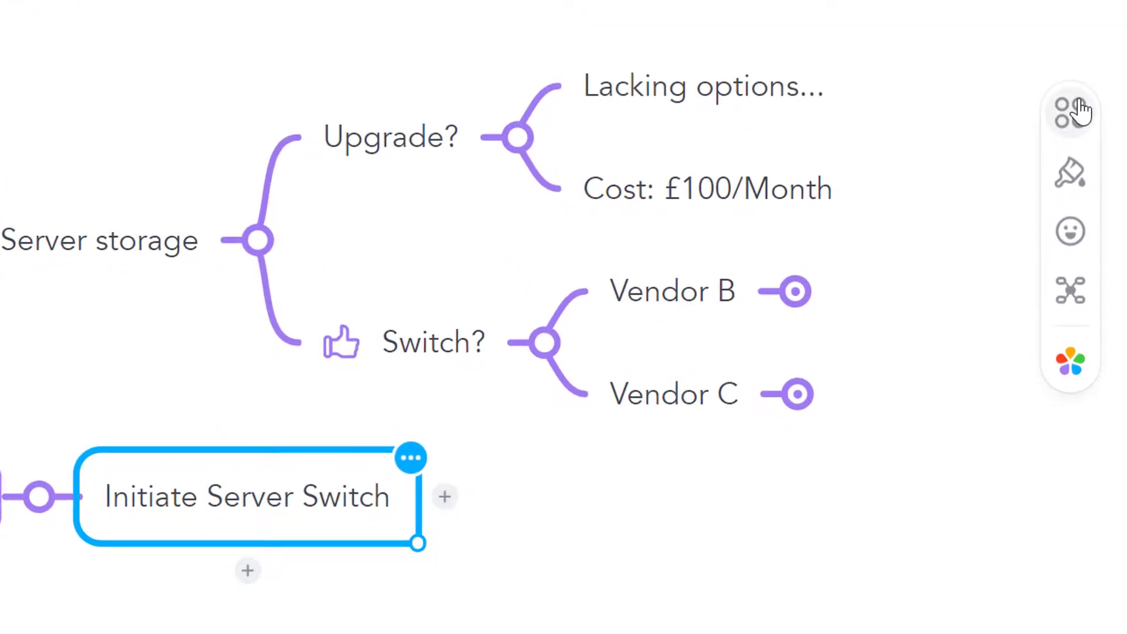
Assign Initiate Server Switch as a task to the team member.
{"action": "left_click", "coordinate": [1078, 111]}
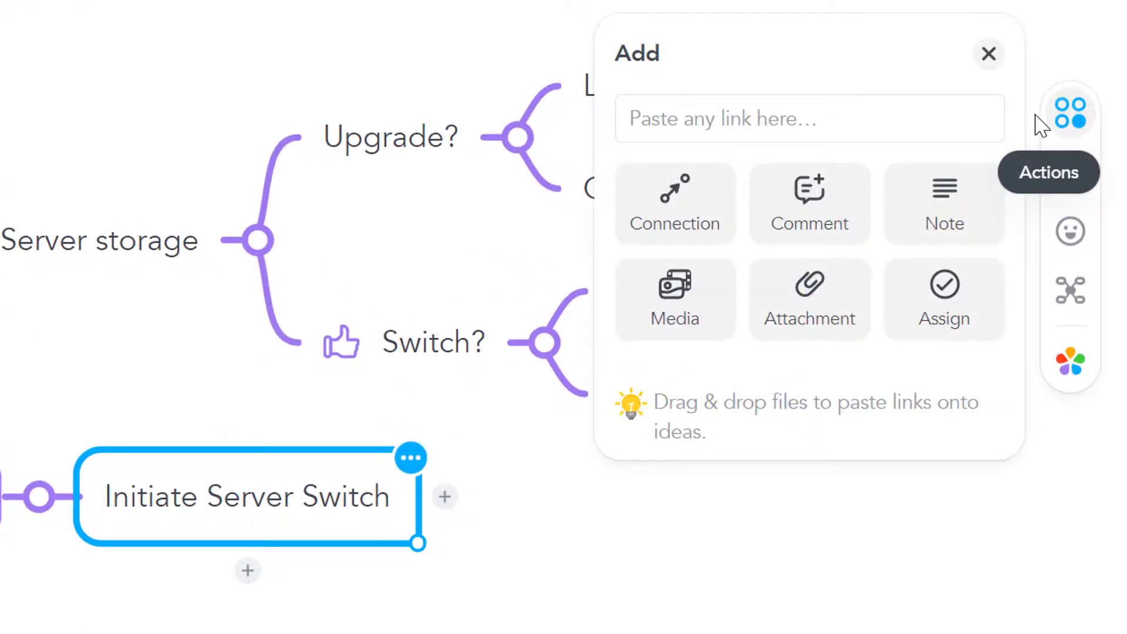
{"action": "left_click", "coordinate": [950, 317]}
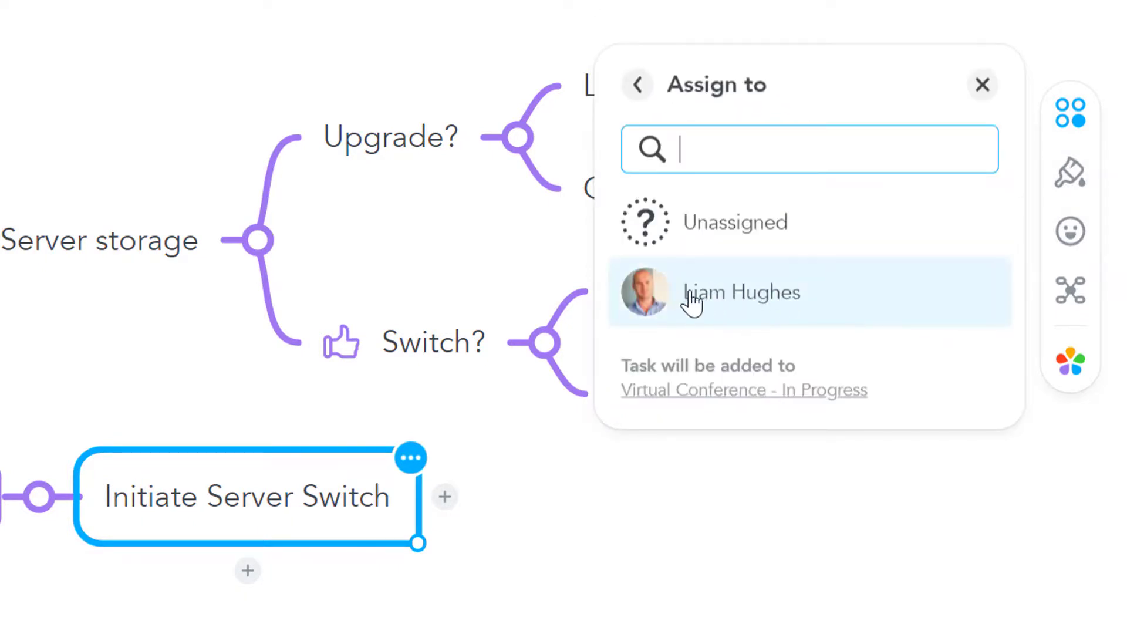
{"action": "left_click", "coordinate": [684, 293]}
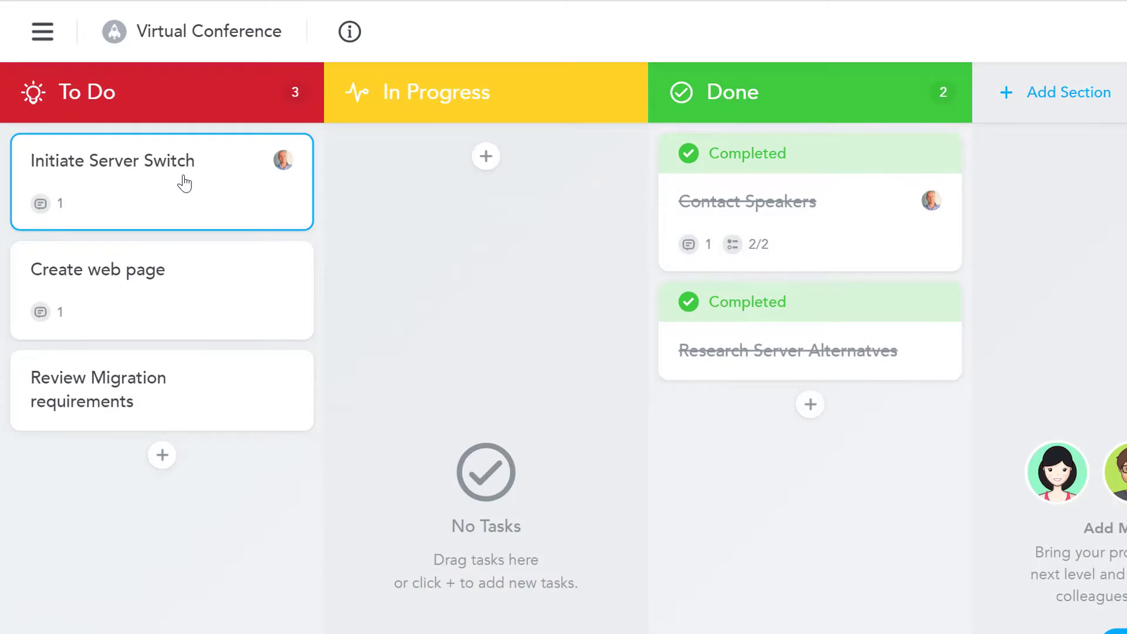
Move the Initiate Server Switch card from To Do to the top of In Progress.
{"action": "left_click_drag", "start_coordinate": [185, 183], "coordinate": [516, 167]}
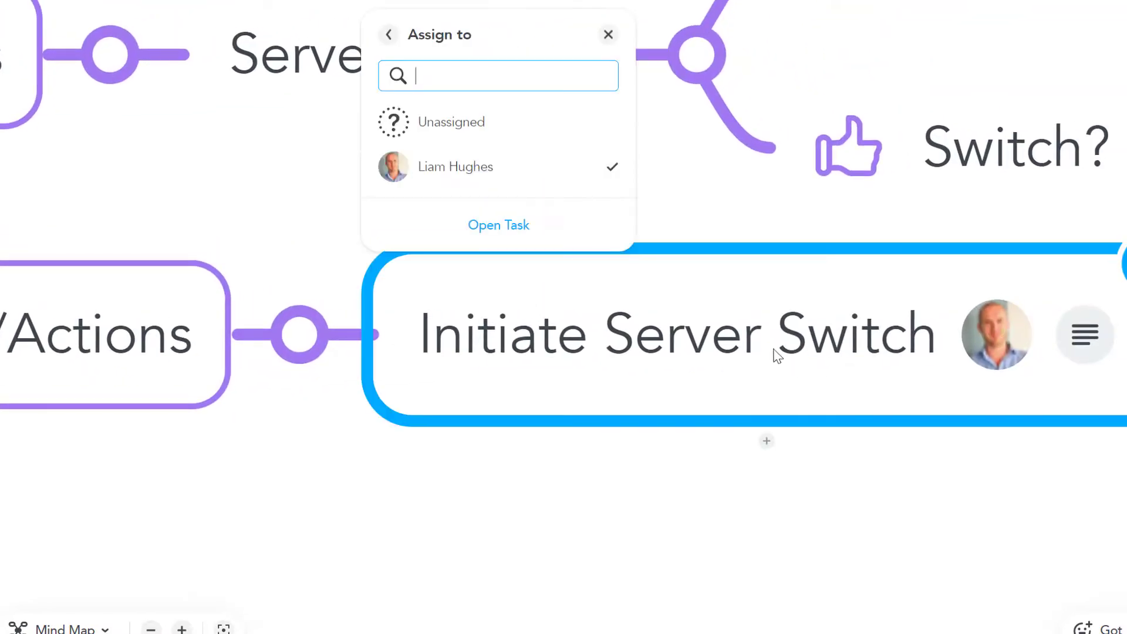
Open the assigned task from the Assign to popup.
{"action": "left_click", "coordinate": [509, 226]}
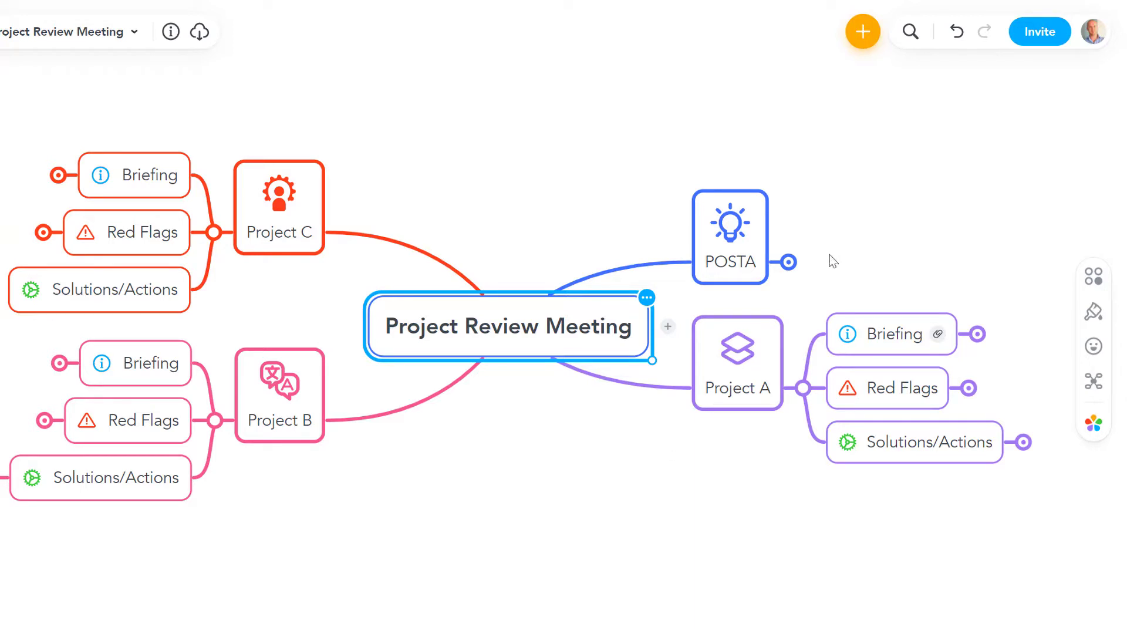
Start a collaboration invite and show the Can edit permission choices.
{"action": "left_click", "coordinate": [1038, 45]}
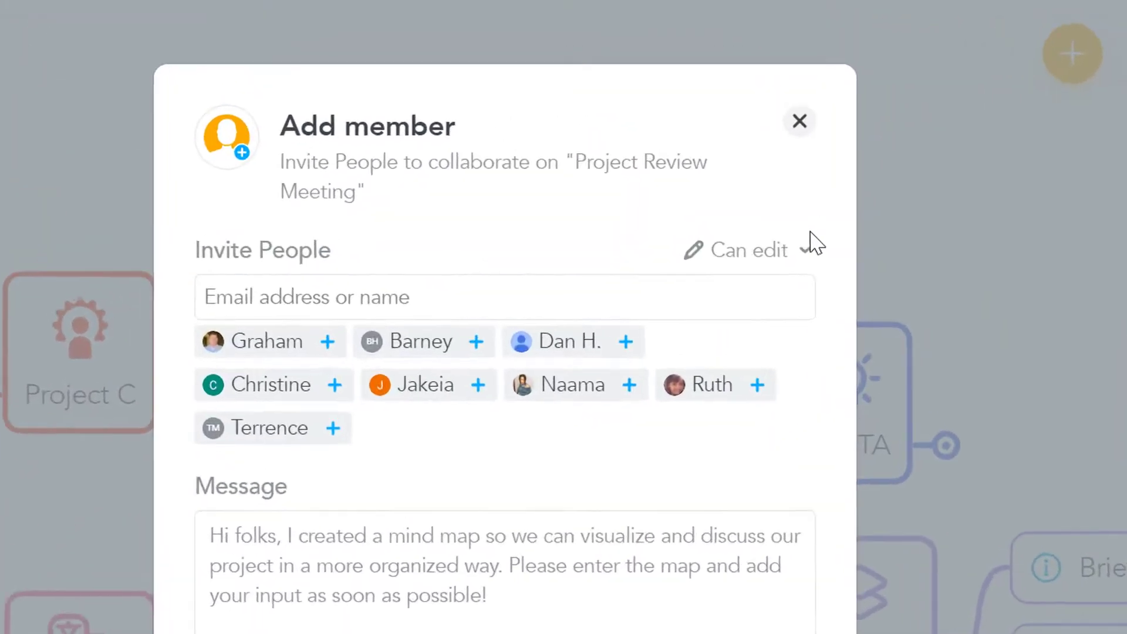
{"action": "left_click", "coordinate": [708, 155]}
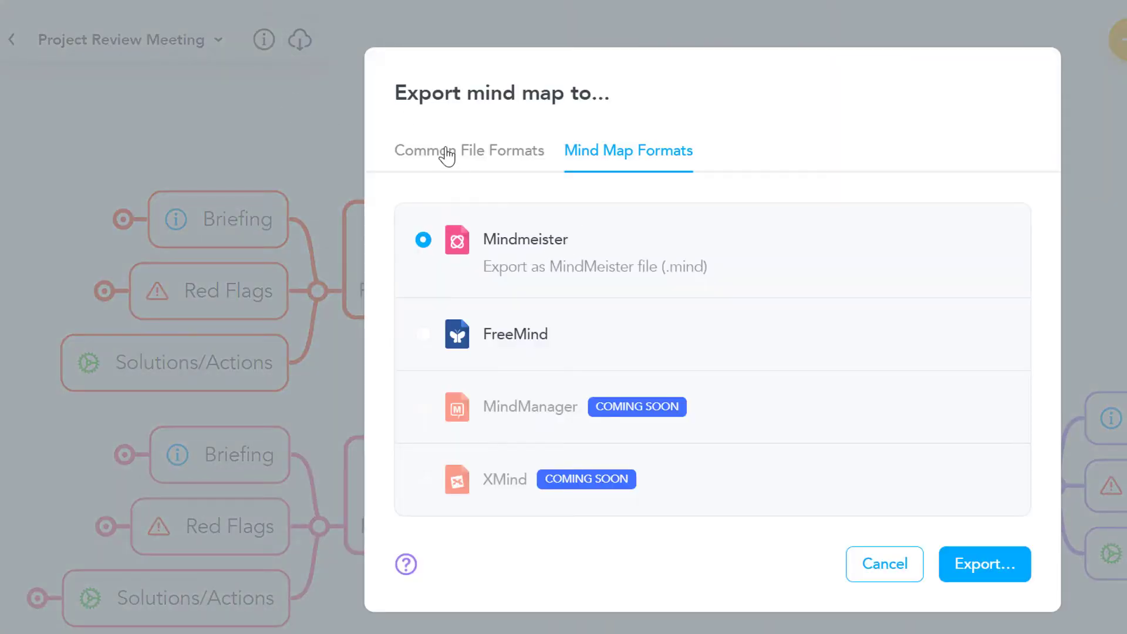
Switch the export dialog to Common File Formats, with PDF at Fit A4, Portrait.
{"action": "left_click", "coordinate": [447, 154]}
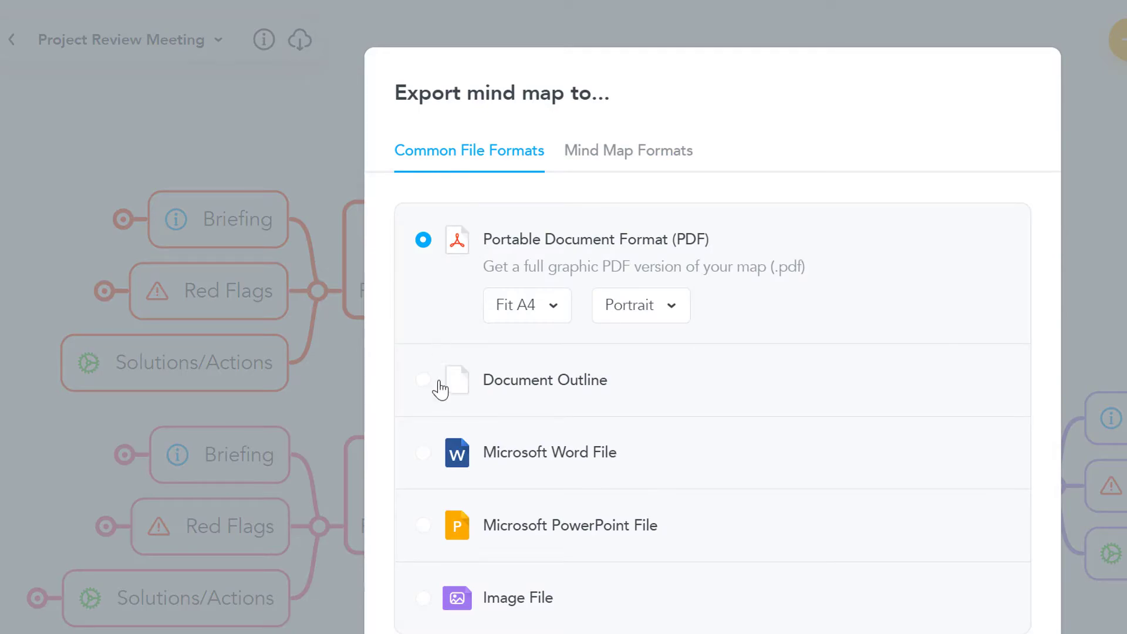